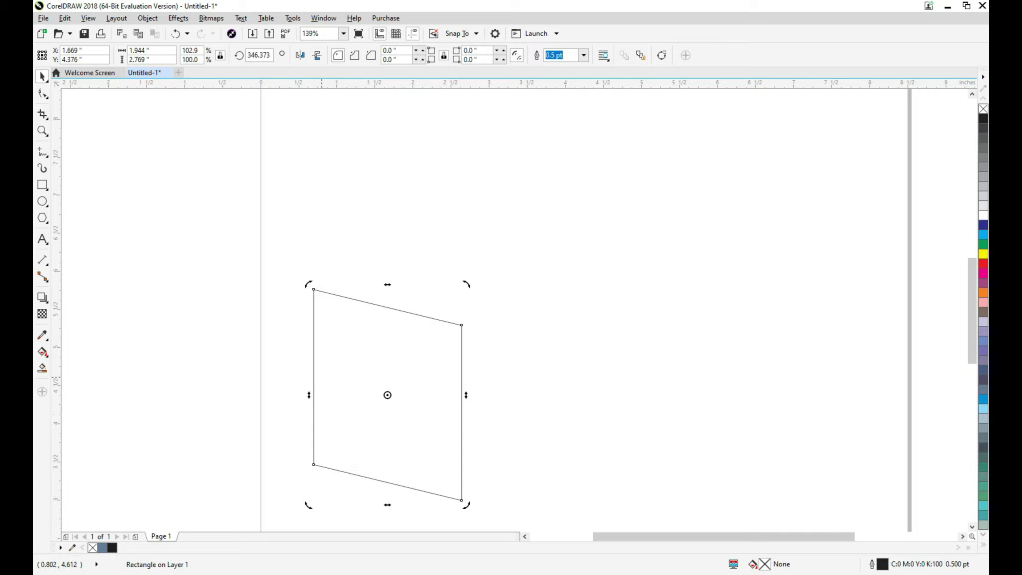
Mirror a copy of the skewed rectangle to its right, and mirror copies of both panels upward to form a diamond between them.
left_click(315, 376)
left_click_drag(312, 393, 501, 408)
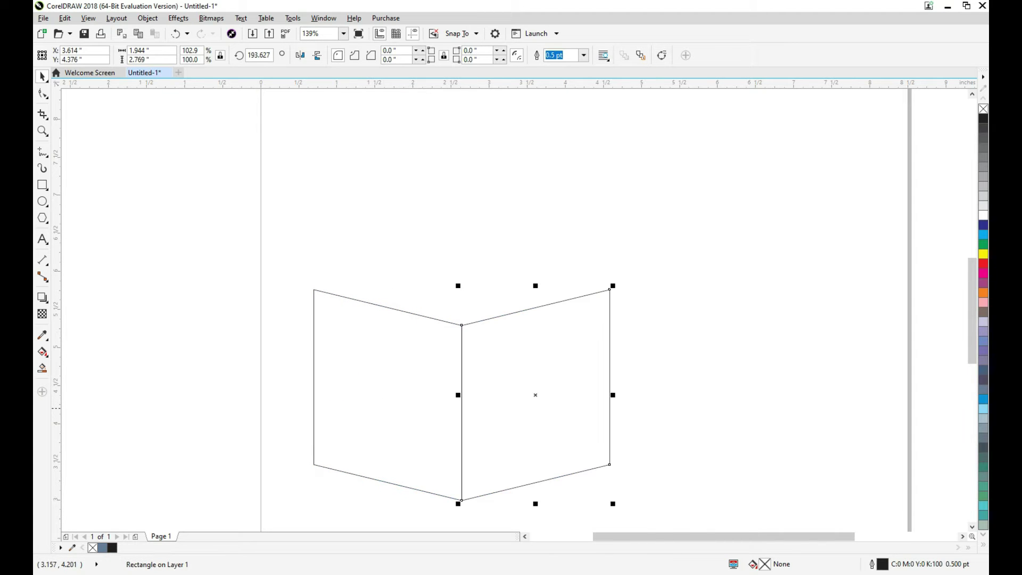
left_click_drag(281, 215, 667, 500)
left_click_drag(461, 504, 475, 261)
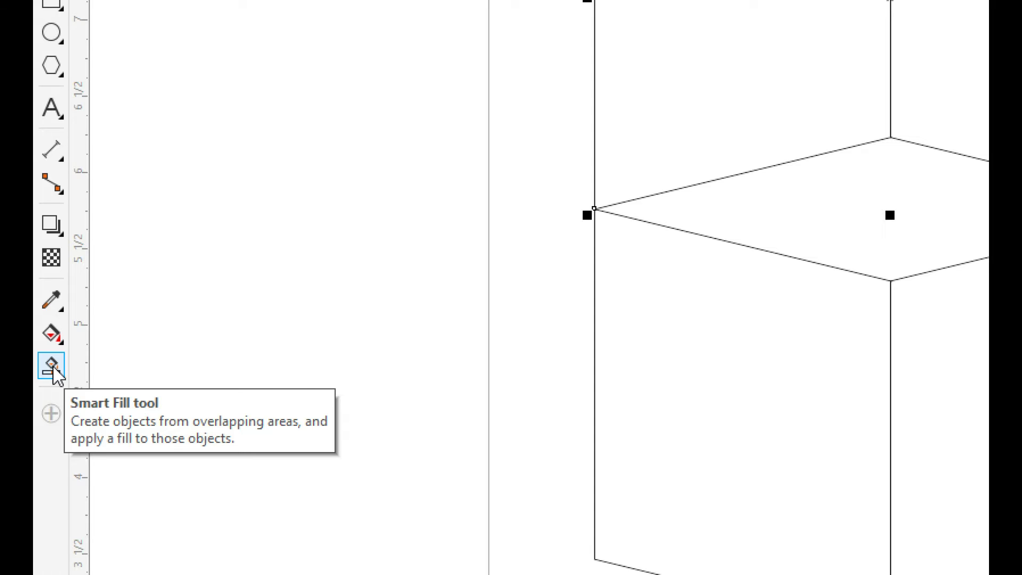
Fill the central diamond with blue-grey using Smart Fill, and delete the two upper panels so only the cube shape is left.
left_click(53, 367)
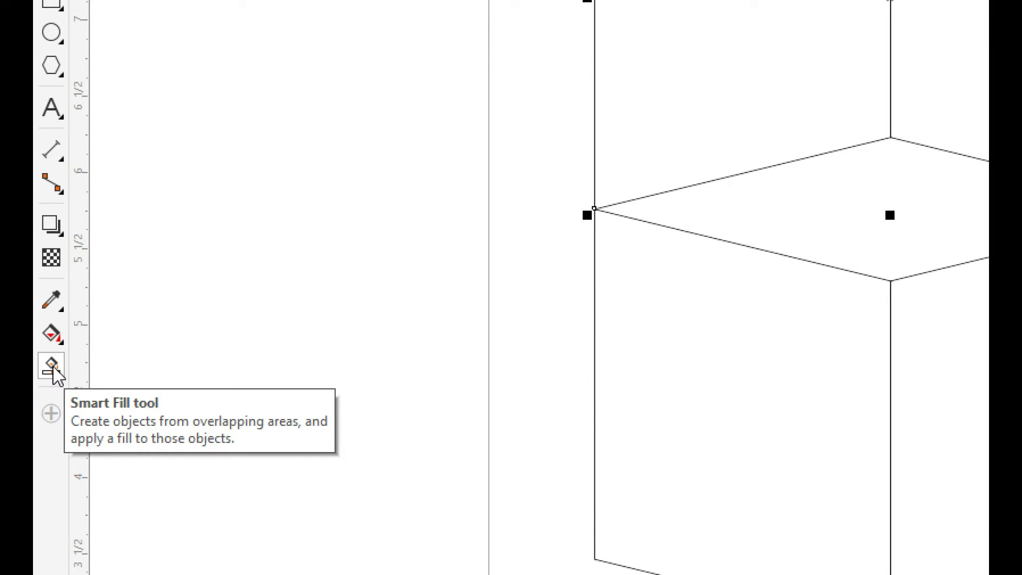
left_click(796, 208)
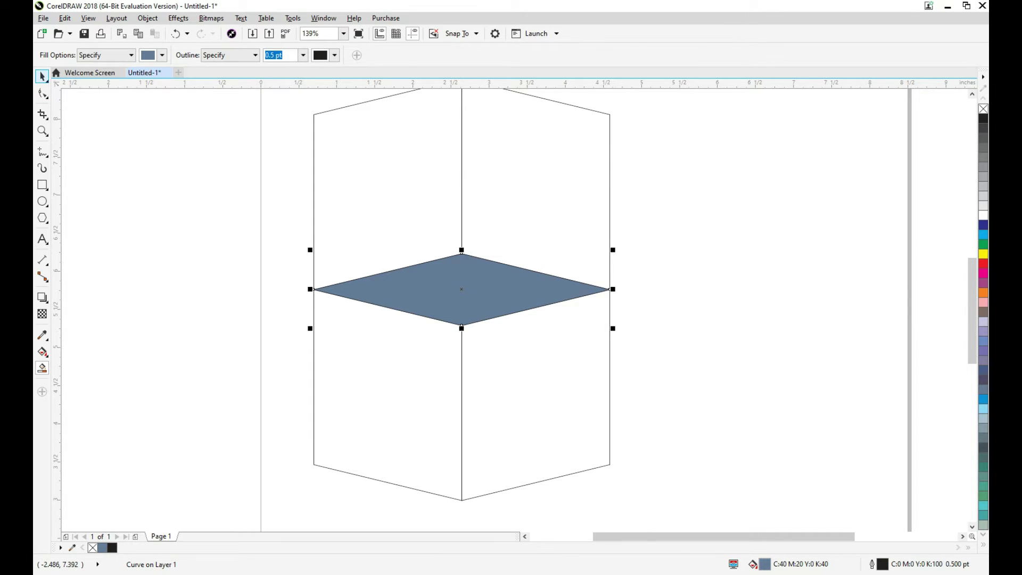
right_click(320, 114)
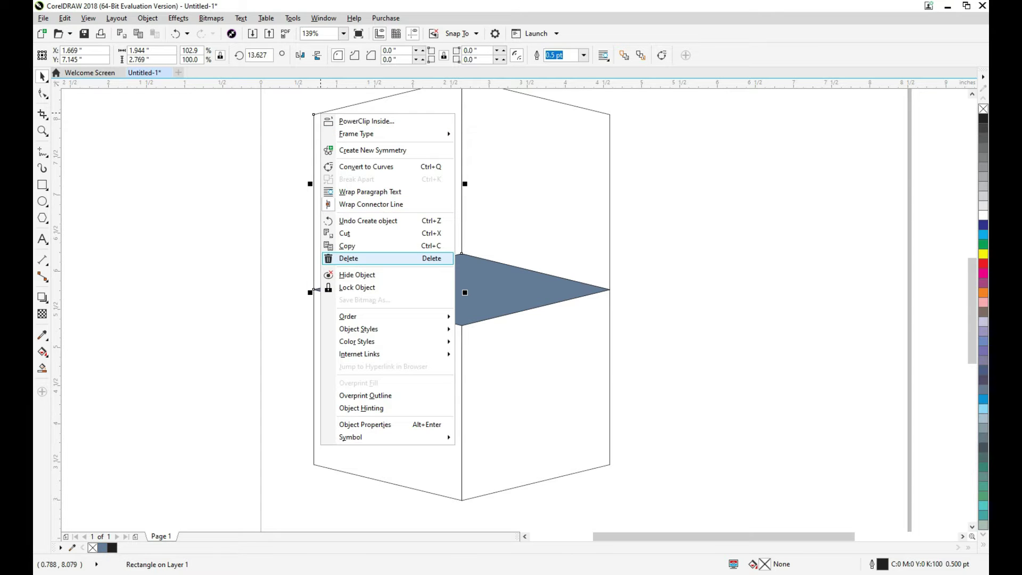
left_click(362, 259)
left_click(577, 106)
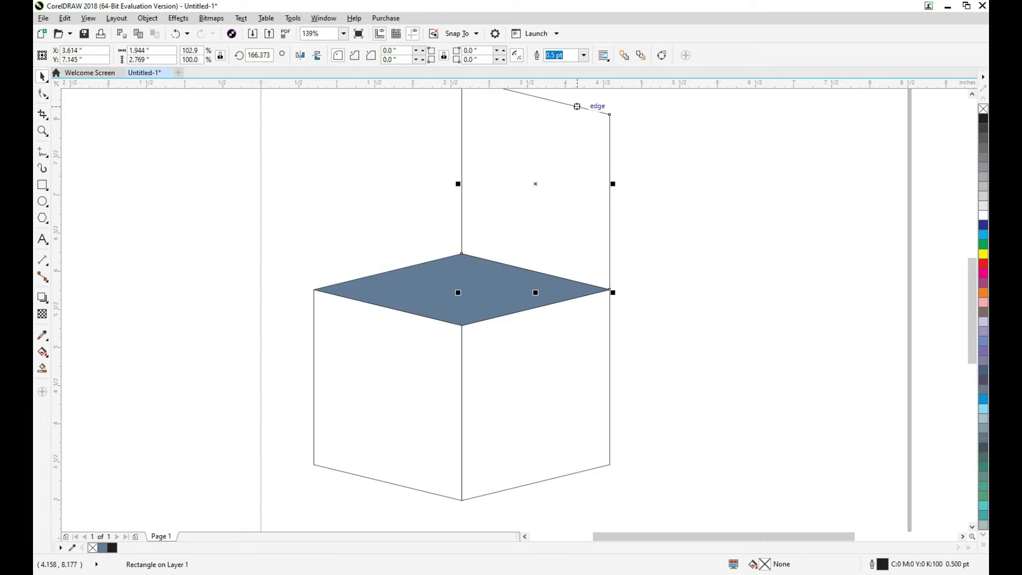
right_click(577, 107)
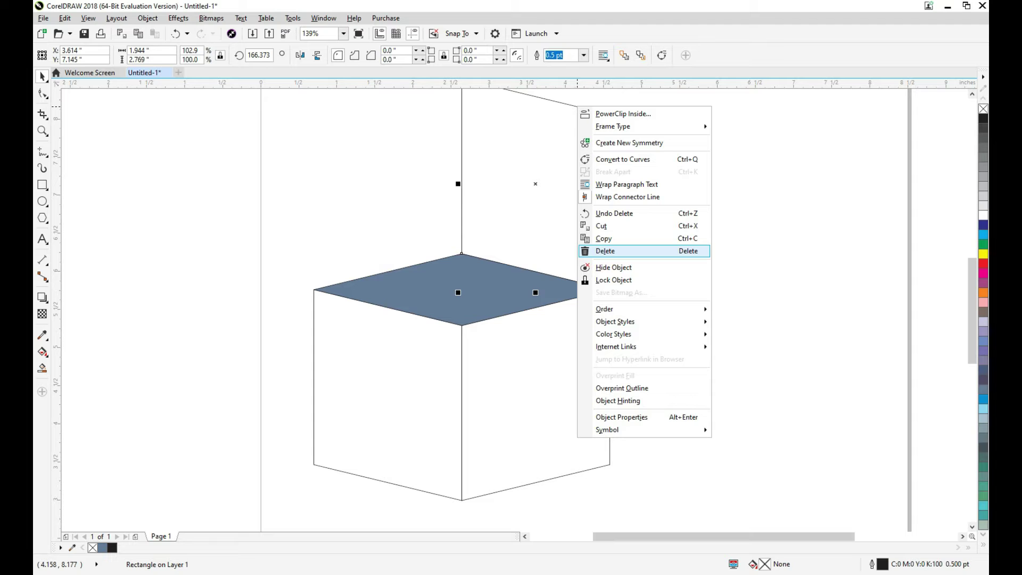
left_click(605, 251)
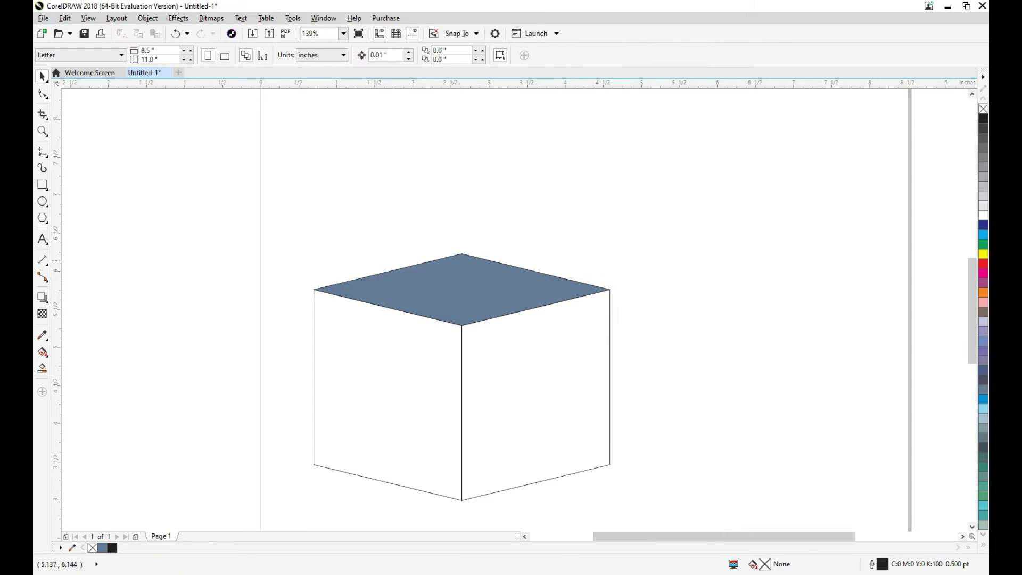
Duplicate the blue-grey diamond top face and place the copy straight below the cube, centred at about Y 2.3 in.
left_click(482, 290)
right_click(482, 290)
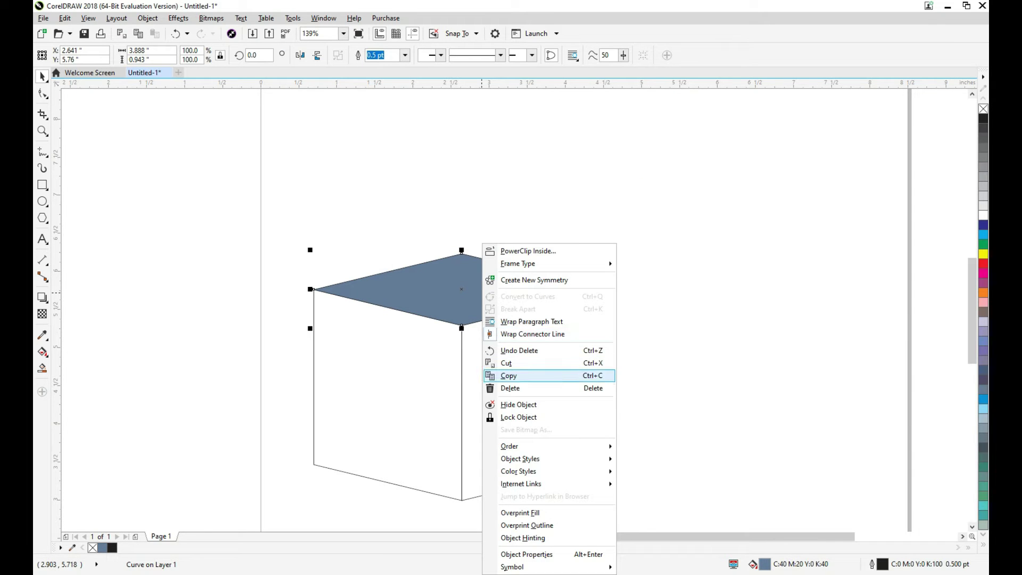
left_click(508, 375)
right_click(276, 331)
right_click(277, 331)
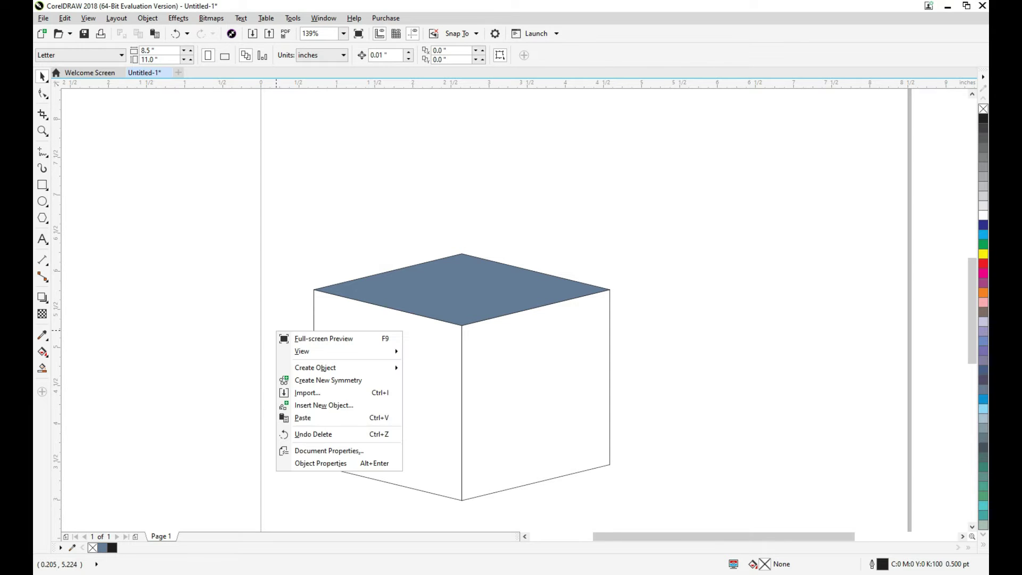
left_click(319, 418)
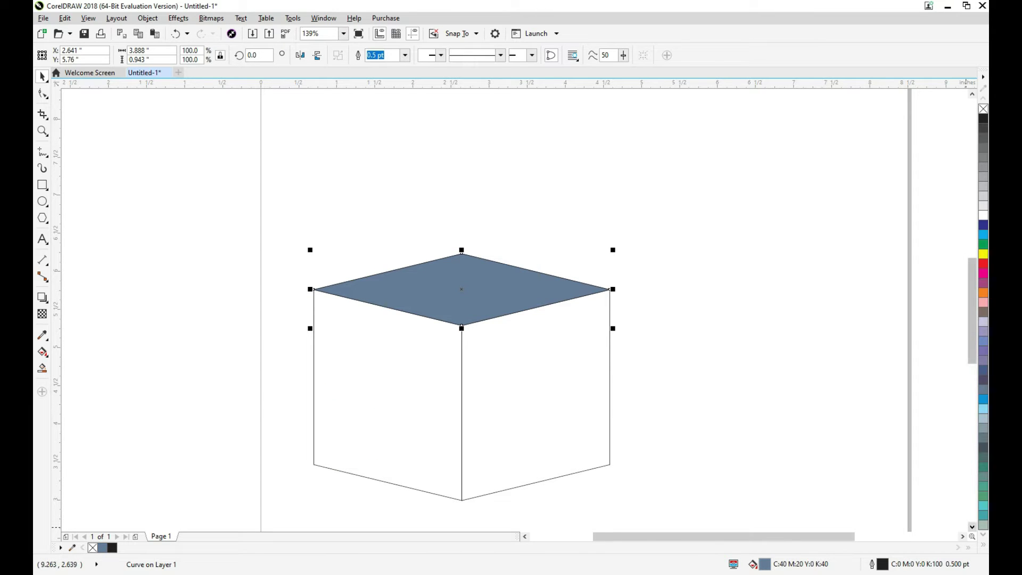
left_click(972, 527)
left_click_drag(462, 244, 461, 508)
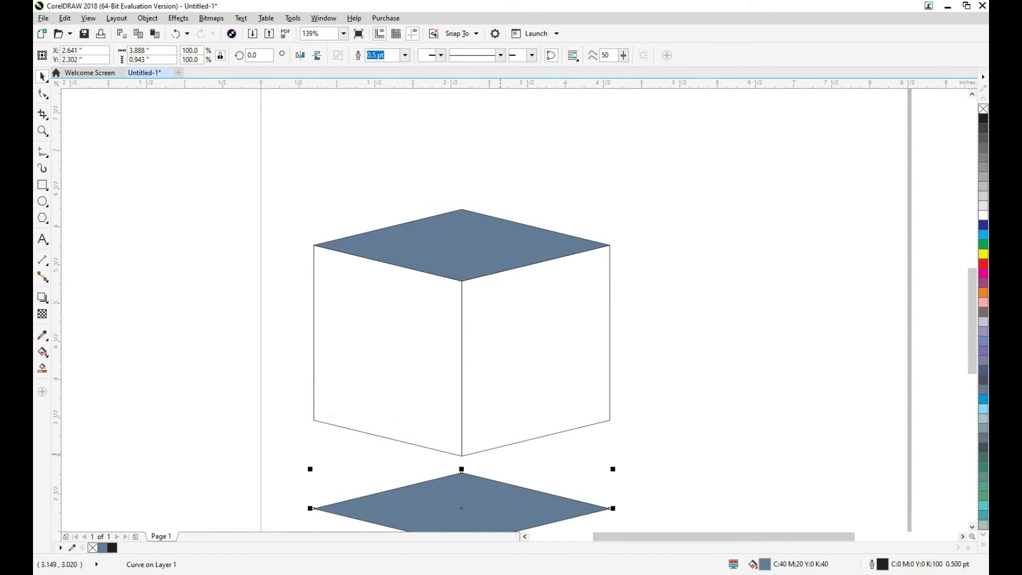
Position the three photos around the cube: the brown-jacket portrait at left, the pointing man at right, the two men above.
scroll(462, 508, "down", 2)
left_click_drag(375, 148, 307, 387)
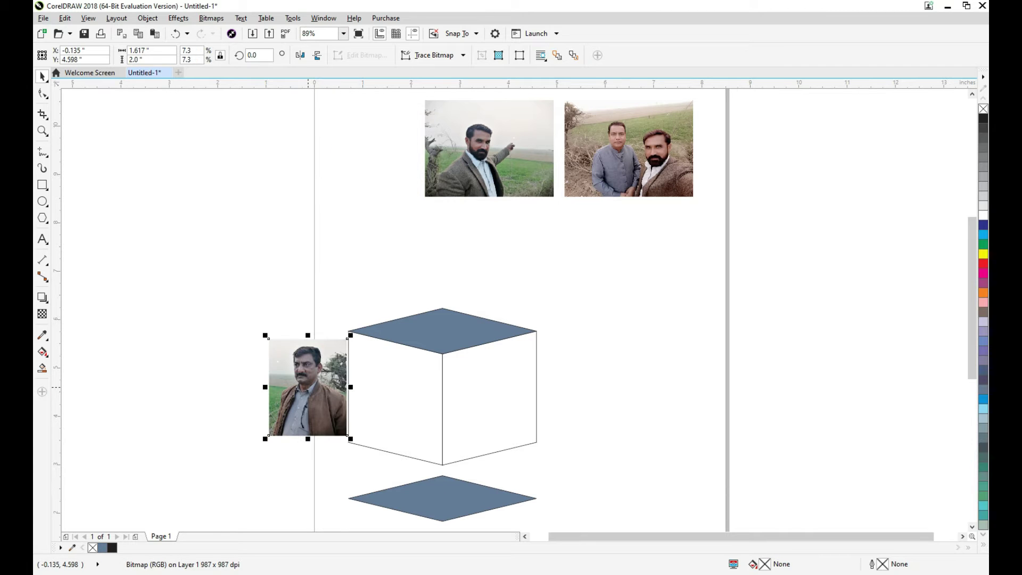
left_click_drag(489, 163, 603, 404)
left_click_drag(666, 165, 482, 272)
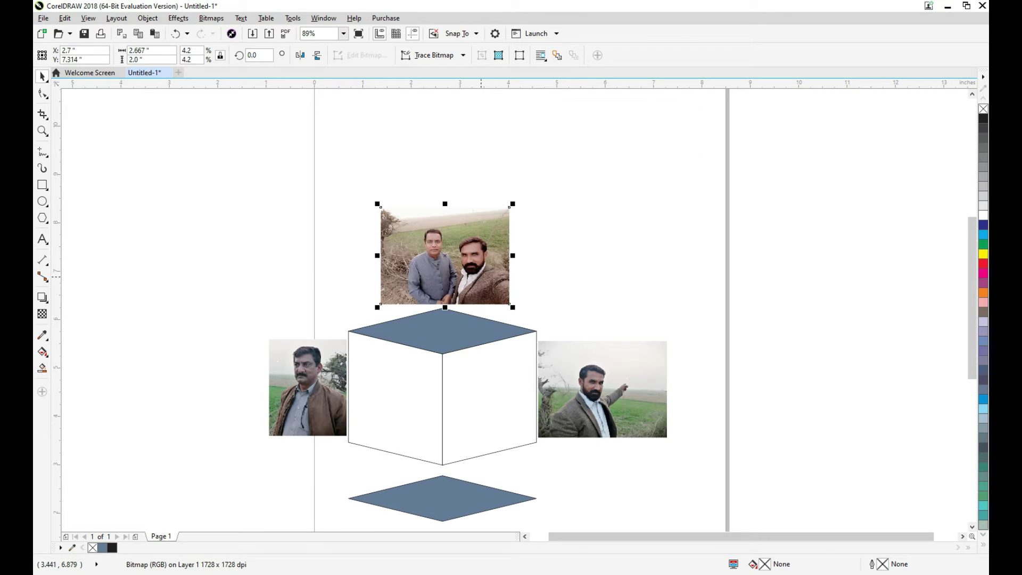
Add perspective to the brown-jacket portrait and snap its four corners to the corners of the cube's left face.
left_click_drag(222, 294, 465, 468)
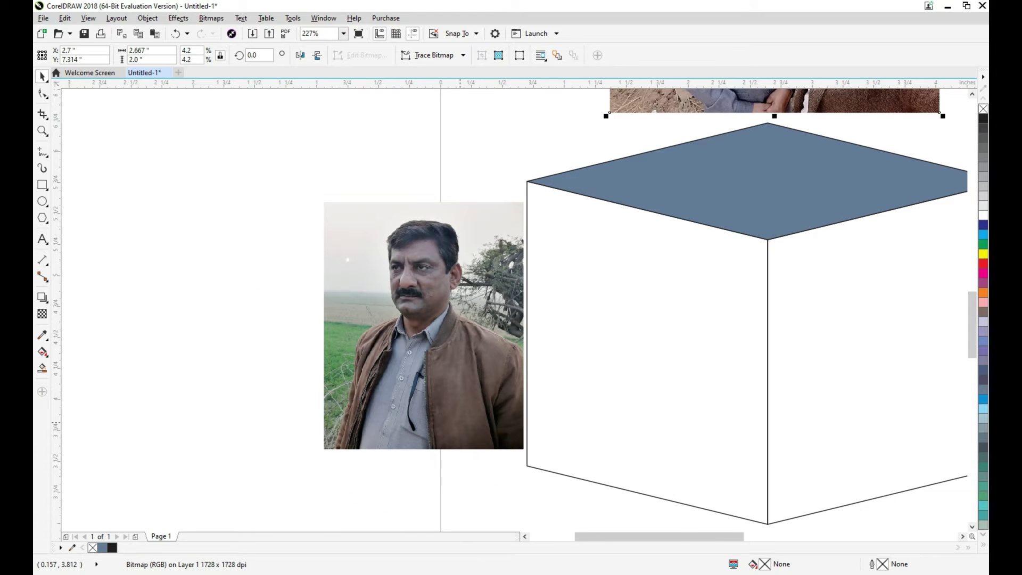
left_click(457, 400)
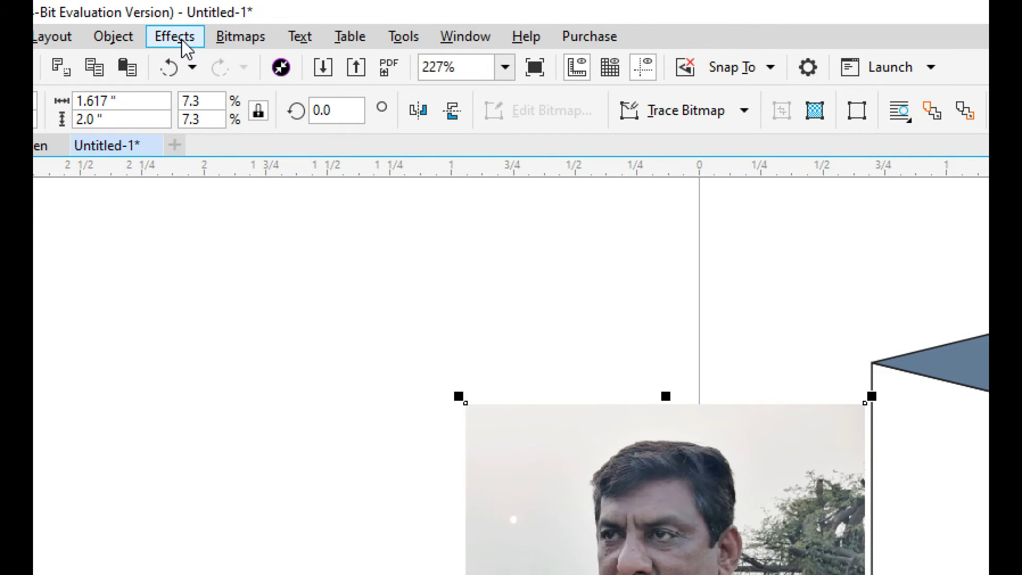
left_click(182, 40)
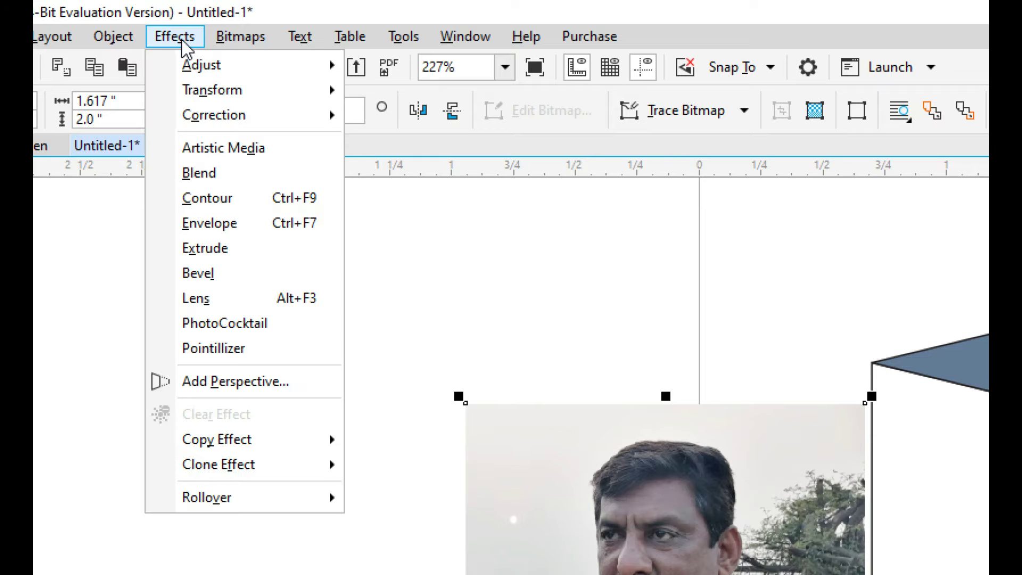
left_click(310, 383)
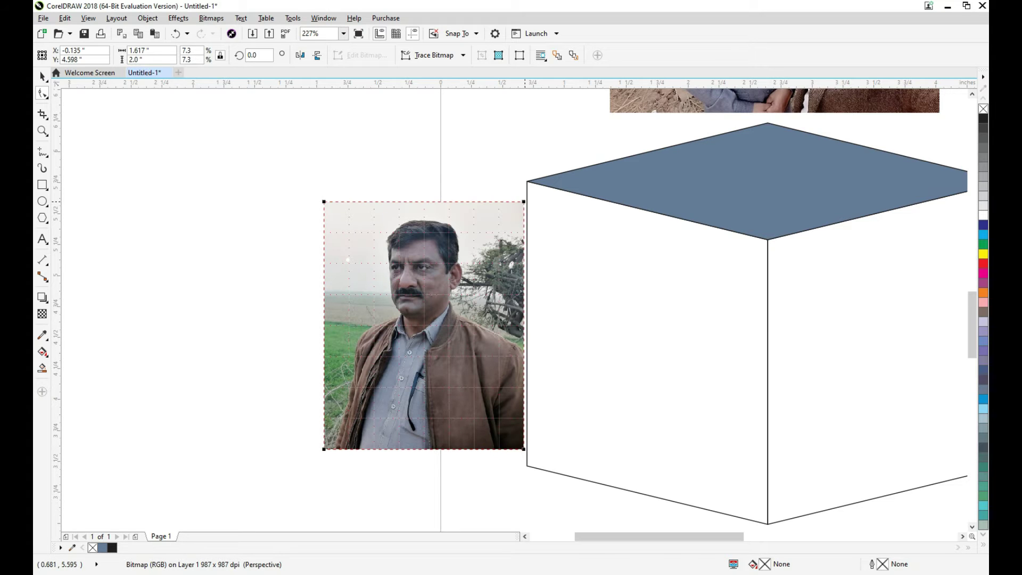
left_click_drag(523, 202, 768, 239)
left_click_drag(524, 448, 767, 524)
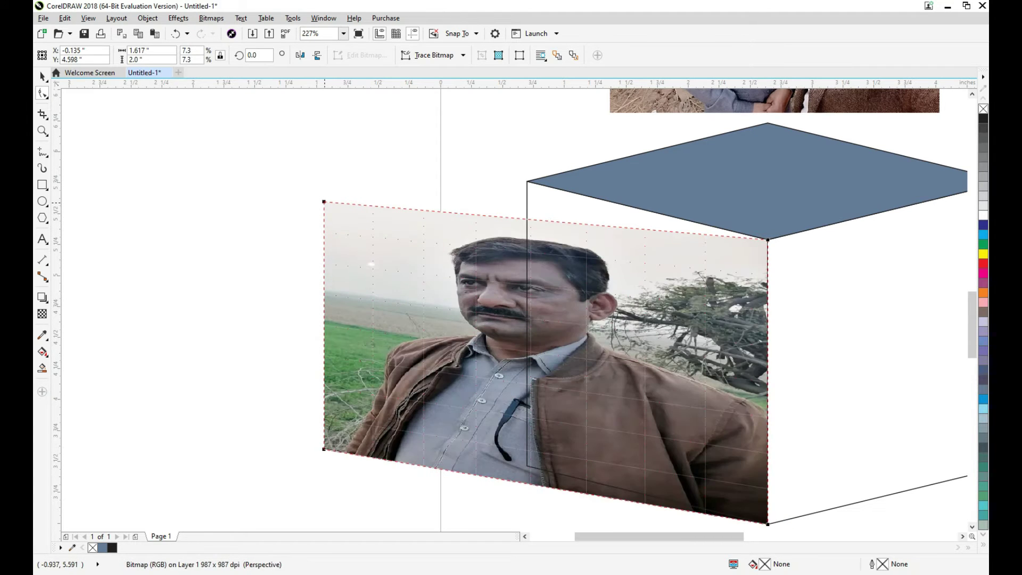
left_click_drag(324, 202, 526, 181)
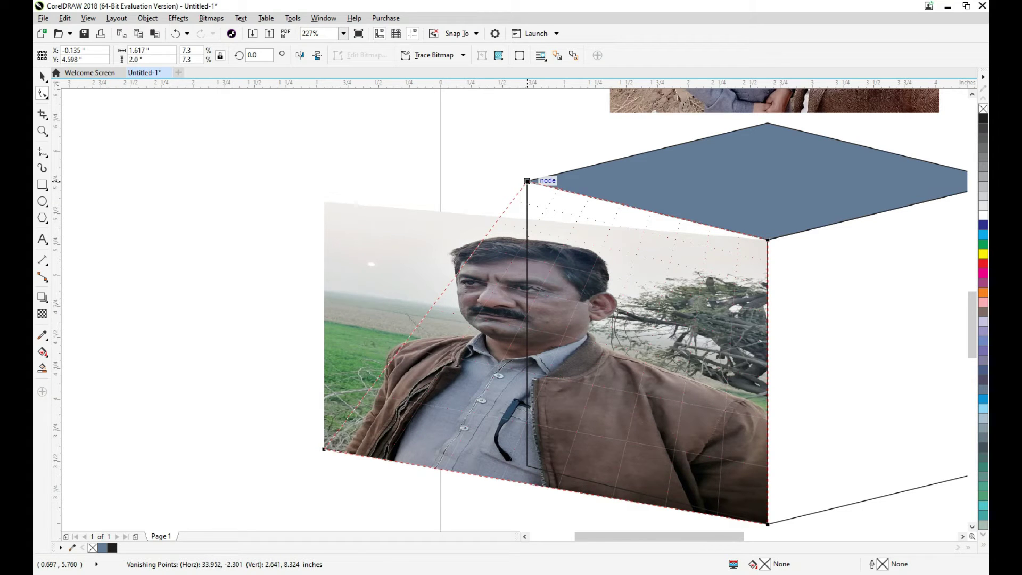
left_click_drag(527, 181, 527, 181)
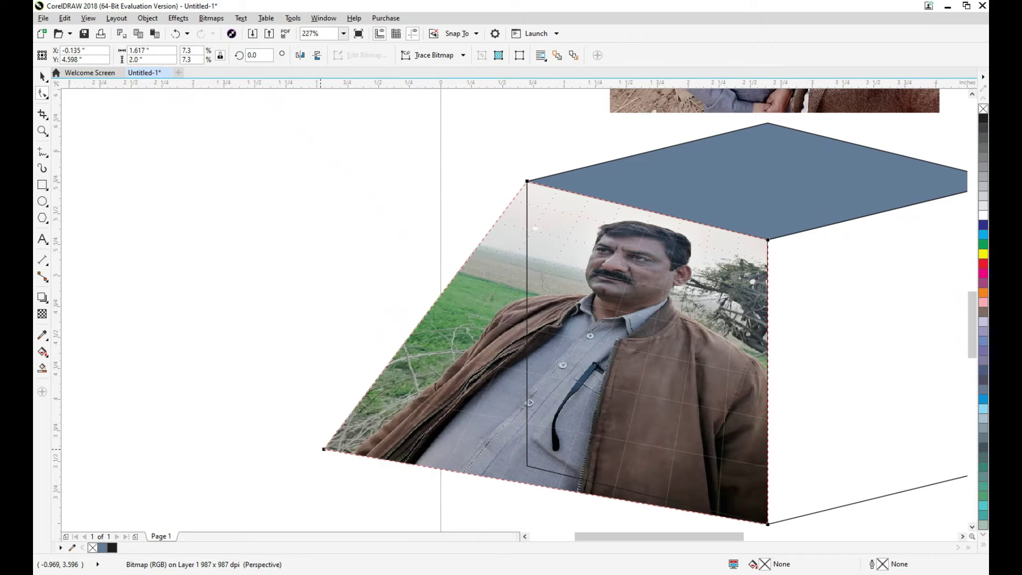
left_click_drag(323, 449, 527, 465)
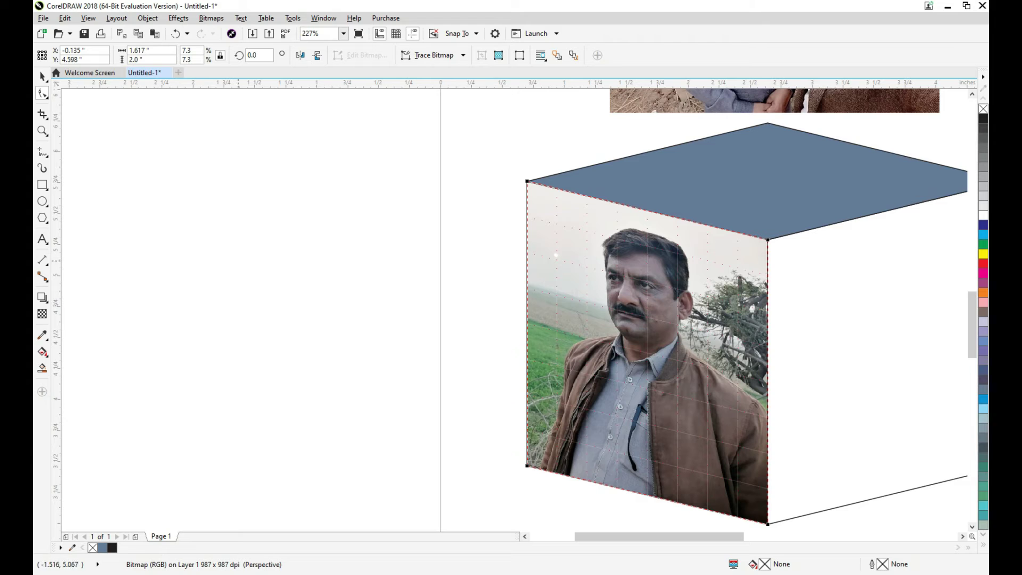
left_click(42, 76)
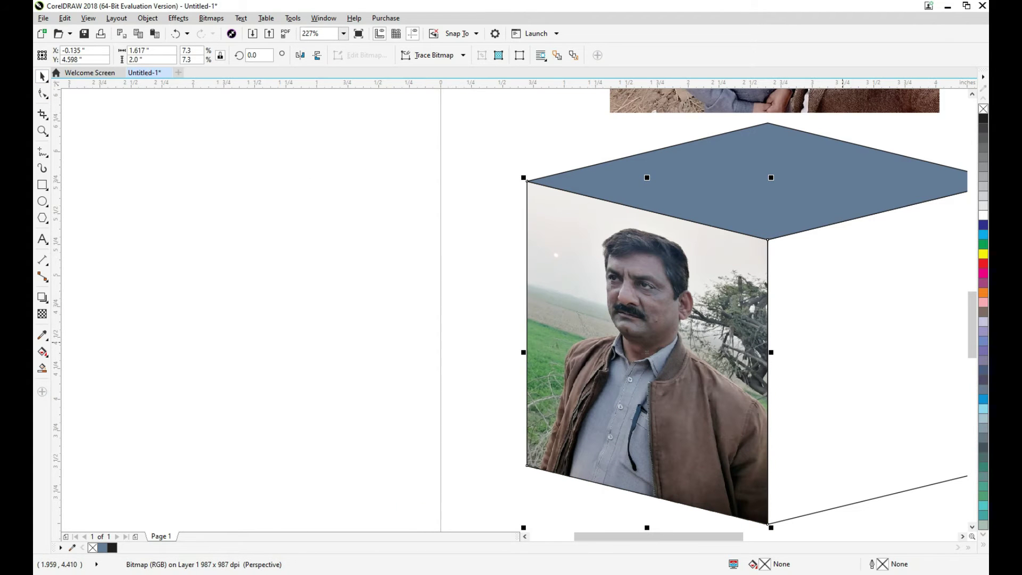
Add perspective to the photo of the pointing man and fit its four corners to the cube's right face.
scroll(511, 309, "right", 10)
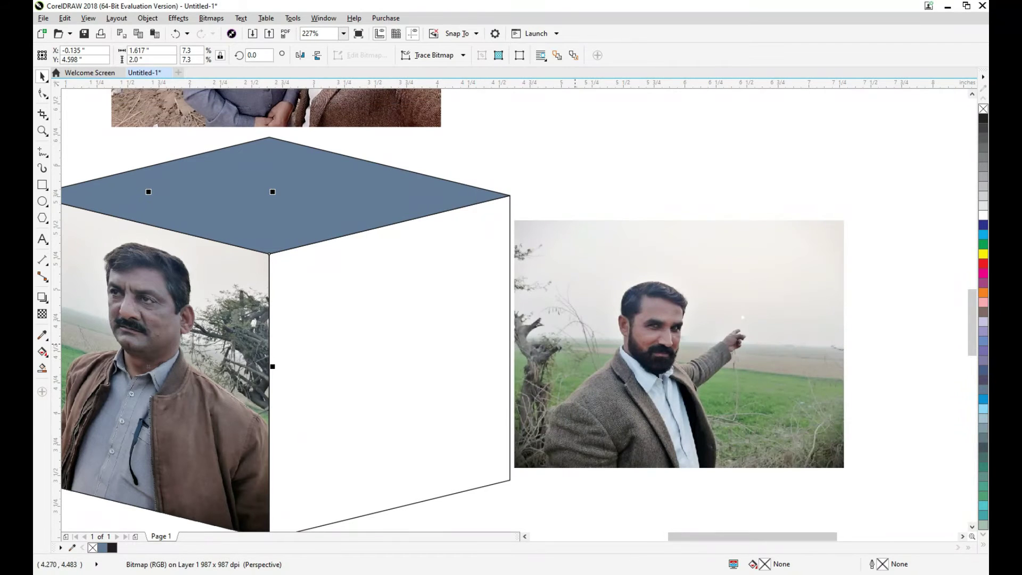
left_click(603, 343)
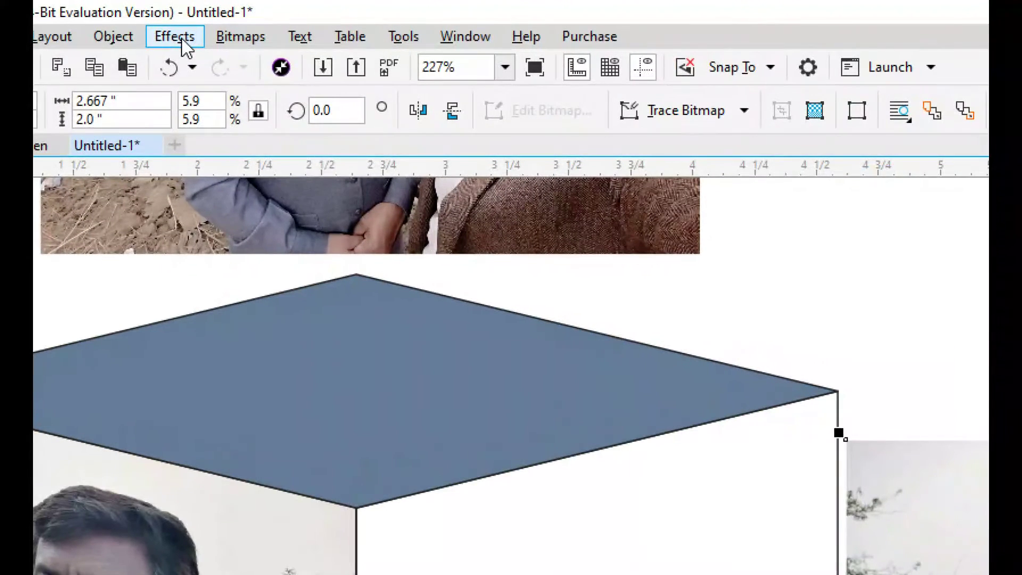
left_click(178, 18)
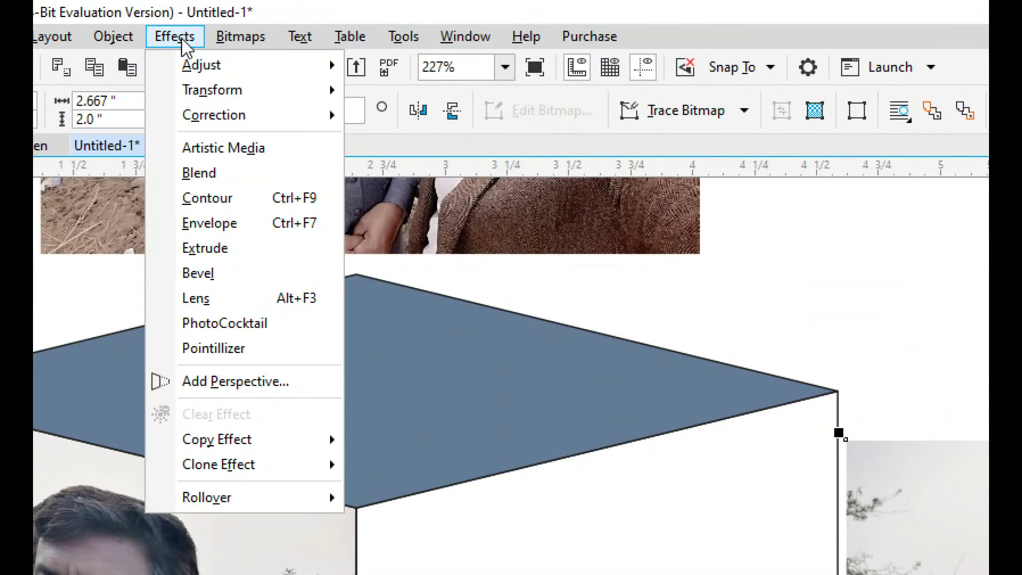
left_click(306, 387)
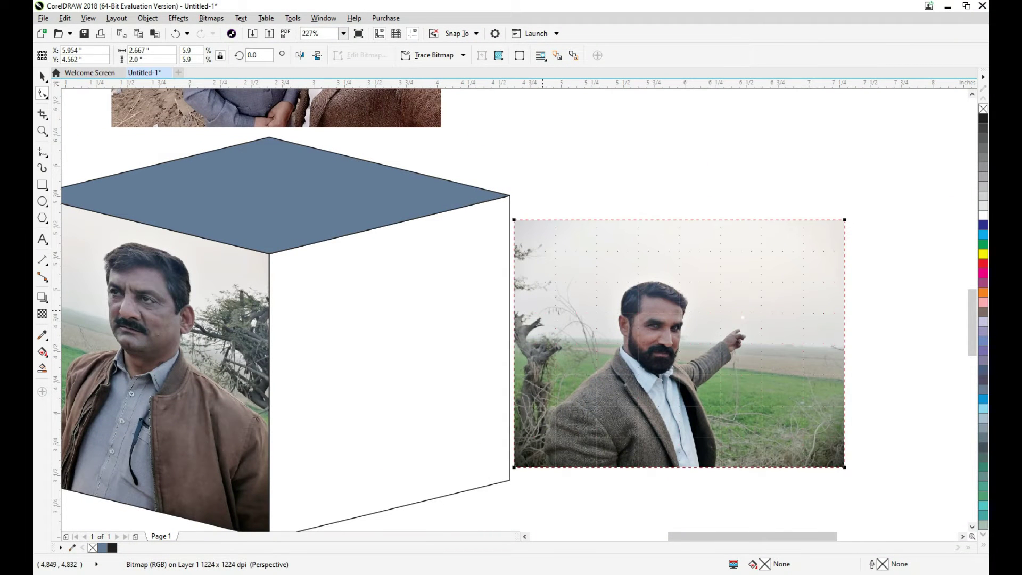
left_click_drag(514, 468, 269, 466)
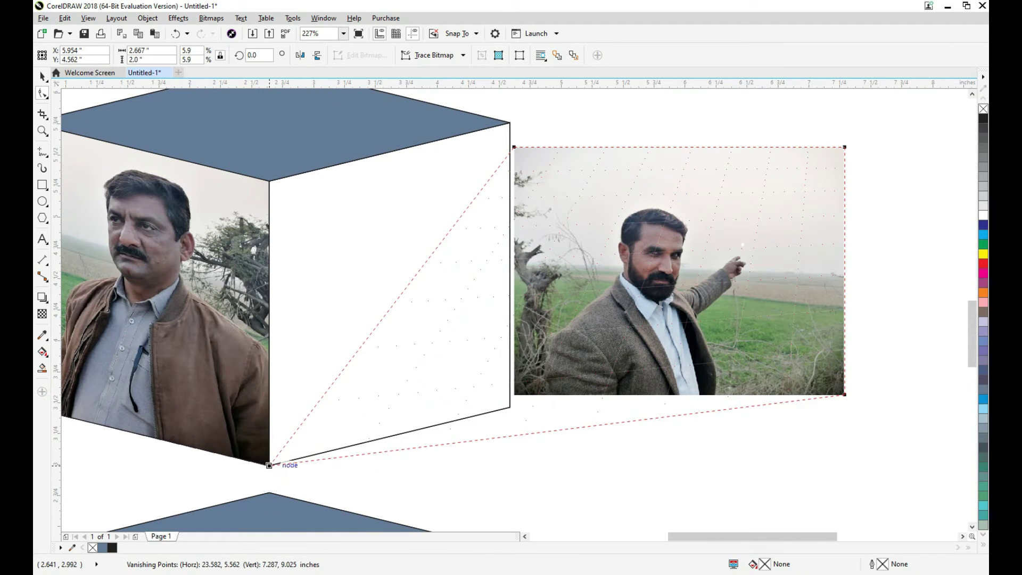
left_click_drag(270, 465, 269, 466)
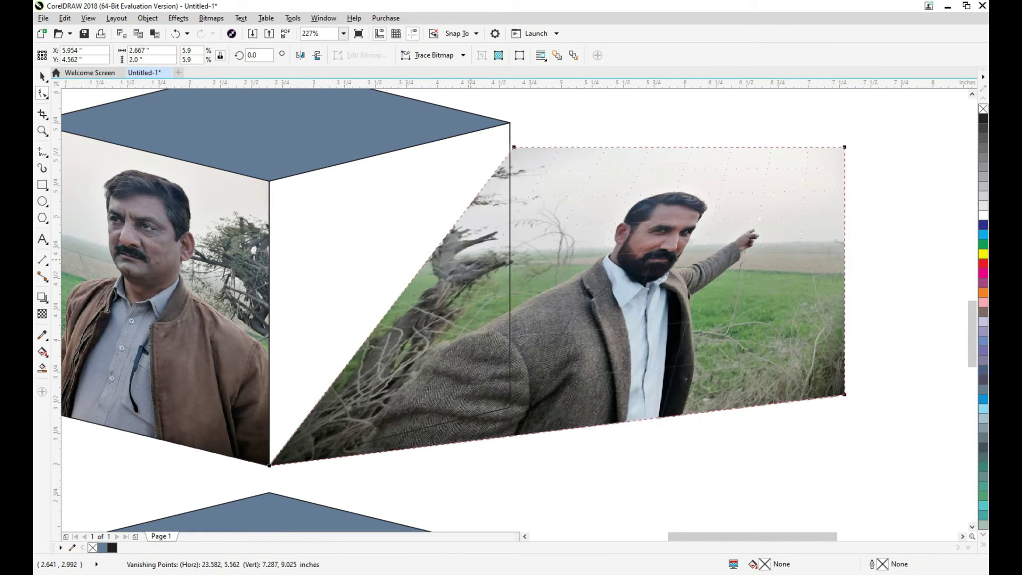
left_click_drag(506, 147, 269, 181)
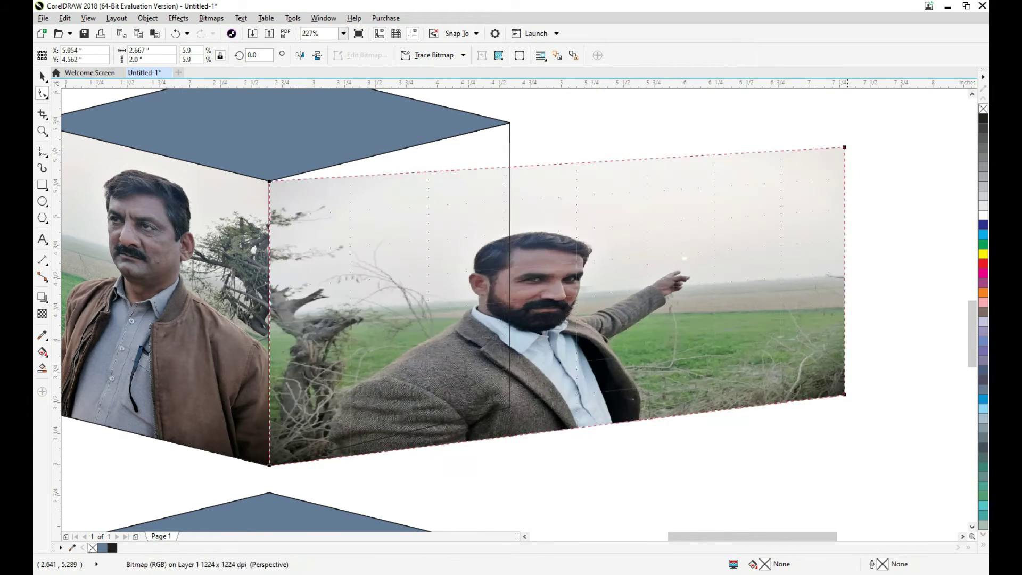
left_click_drag(845, 147, 506, 124)
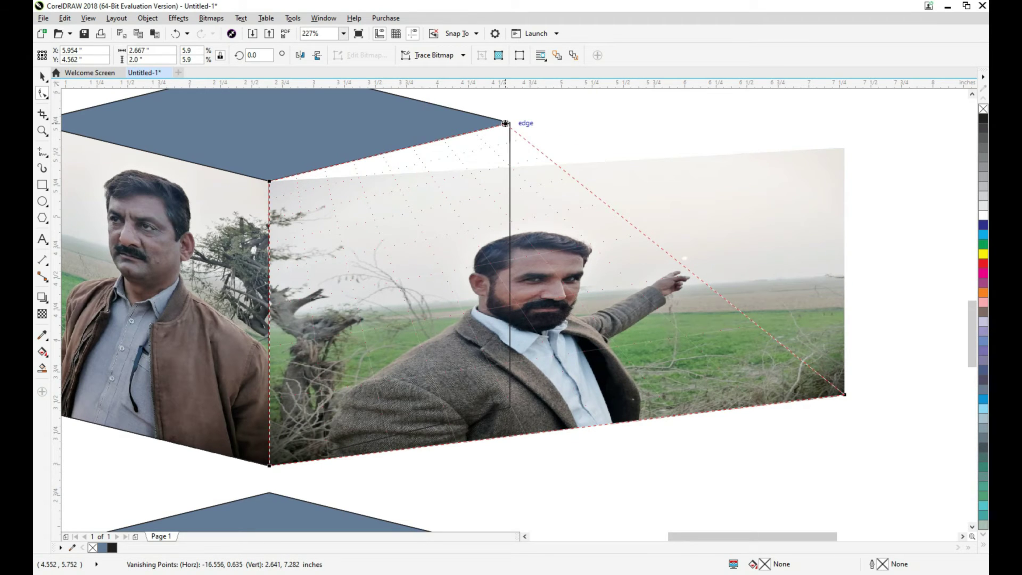
left_click_drag(506, 124, 506, 123)
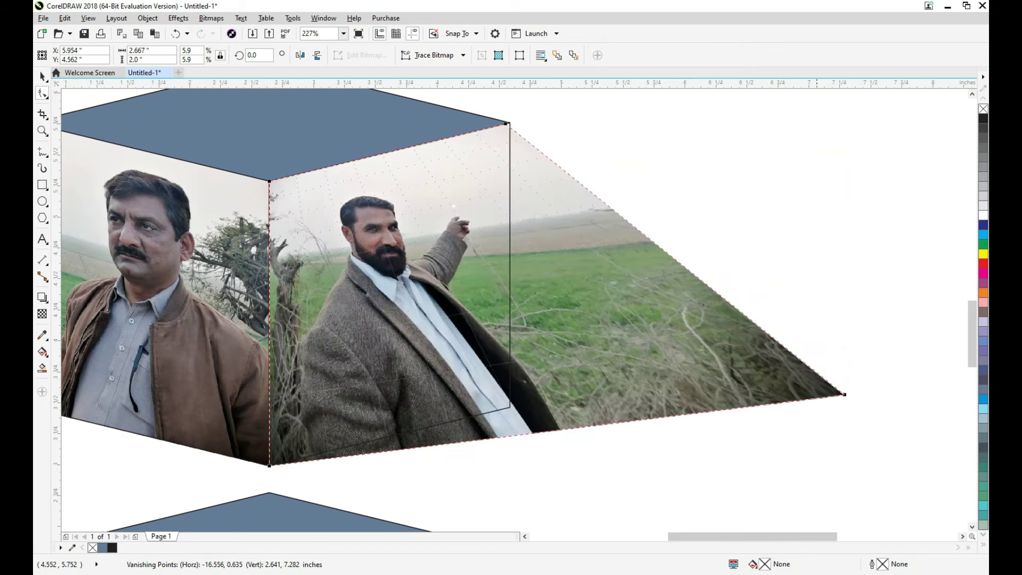
left_click_drag(845, 394, 510, 406)
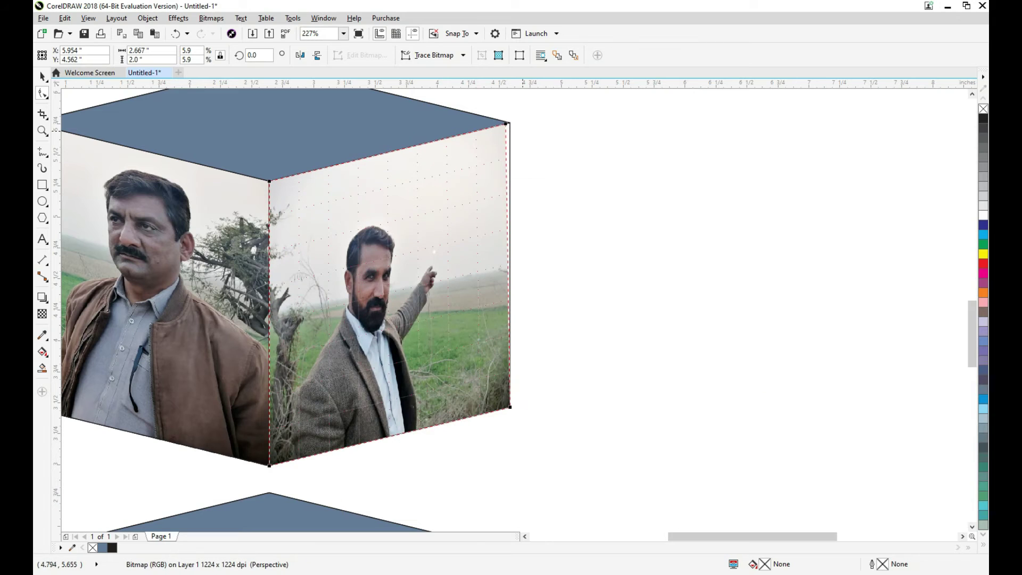
left_click_drag(509, 125, 509, 122)
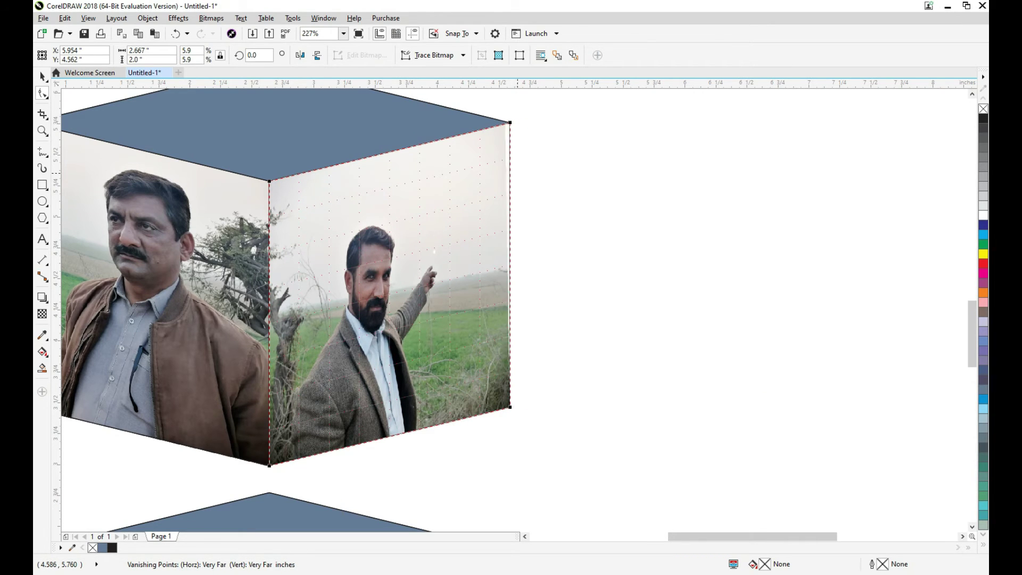
left_click(43, 76)
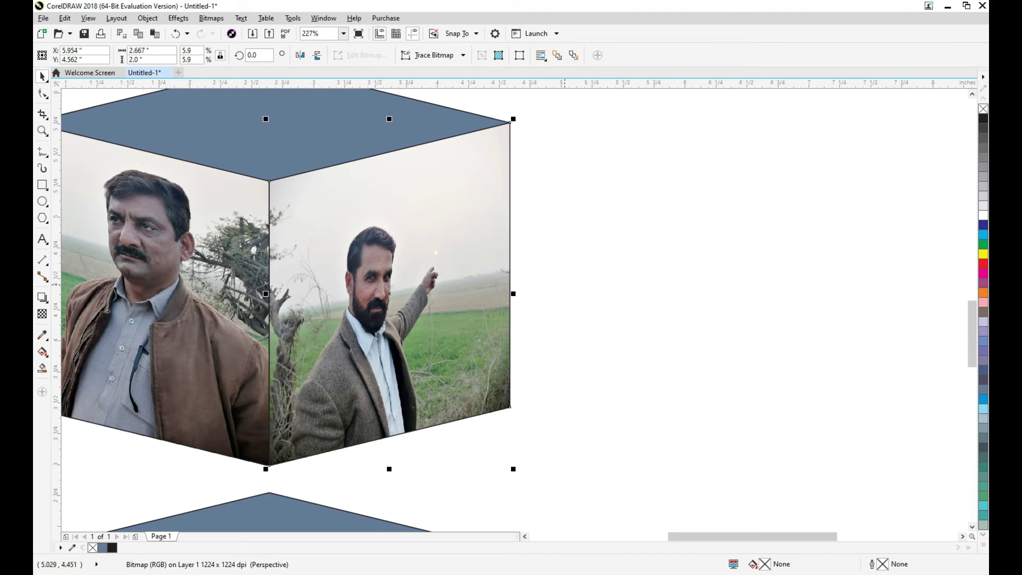
Add perspective to the photo of the two men and snap its two lower corners to the left and front corners of the cube's top face.
key("Escape")
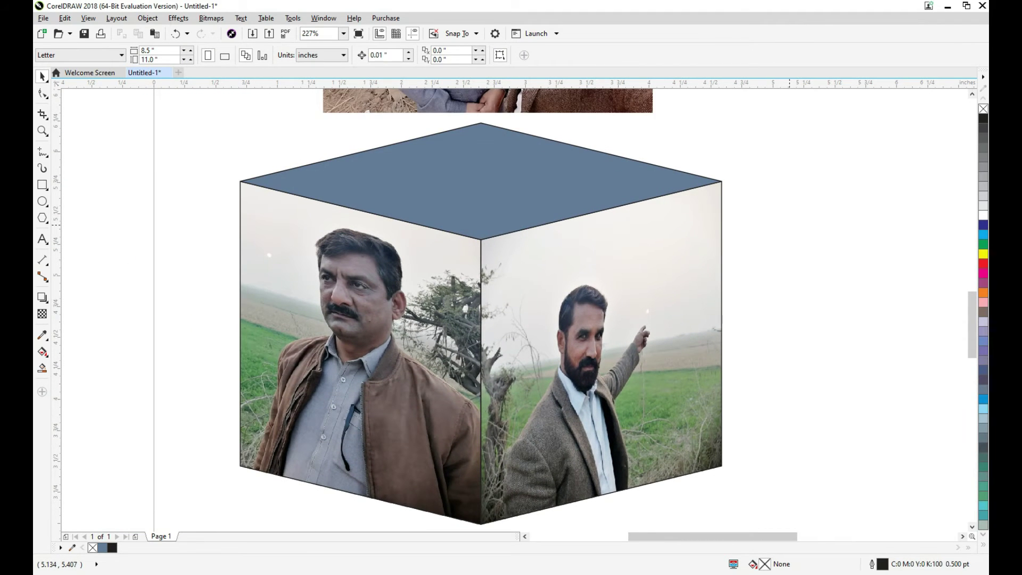
scroll(518, 309, "up", 3)
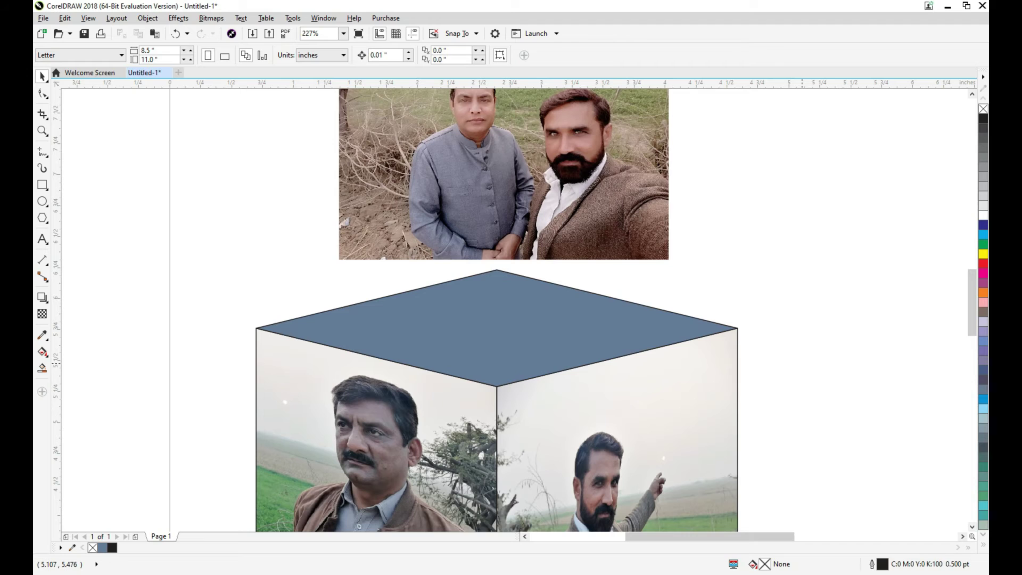
scroll(801, 362, "down", 3)
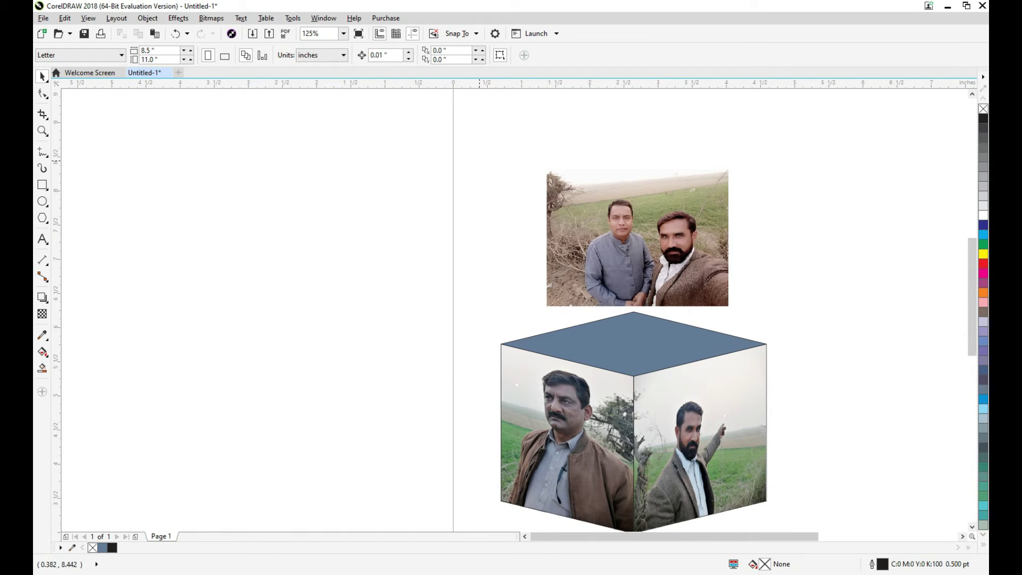
left_click_drag(473, 153, 807, 481)
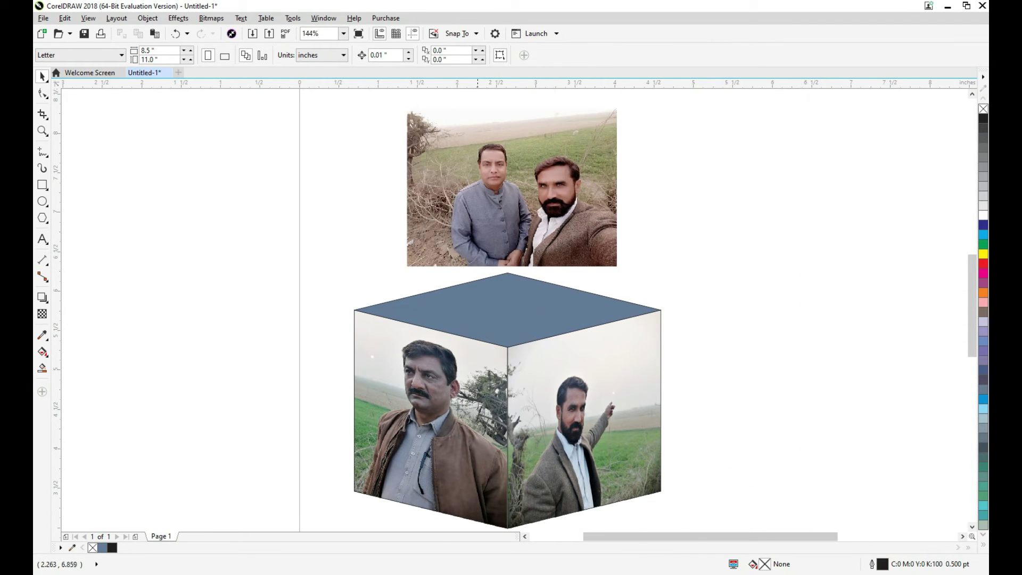
left_click(478, 211)
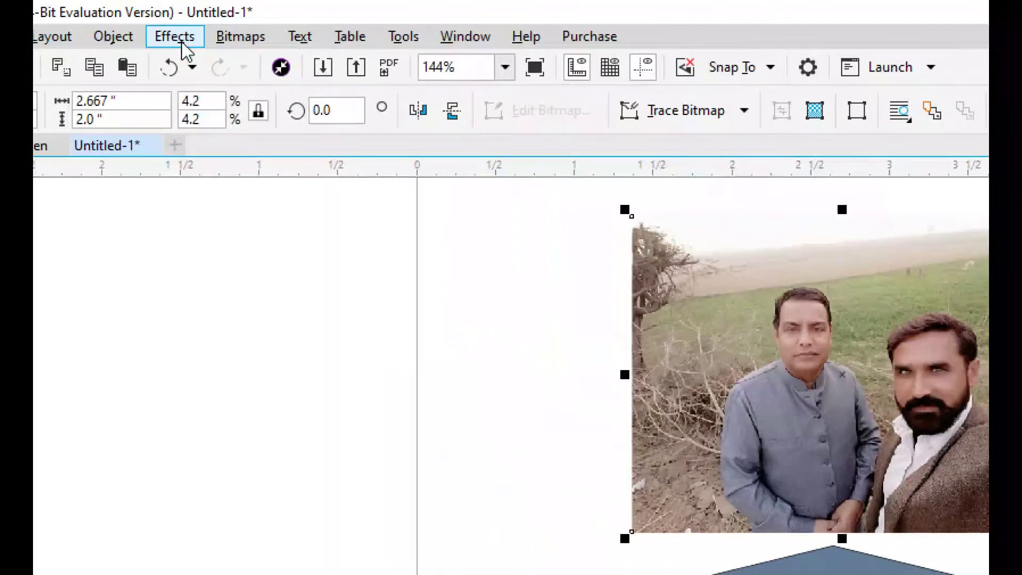
left_click(178, 18)
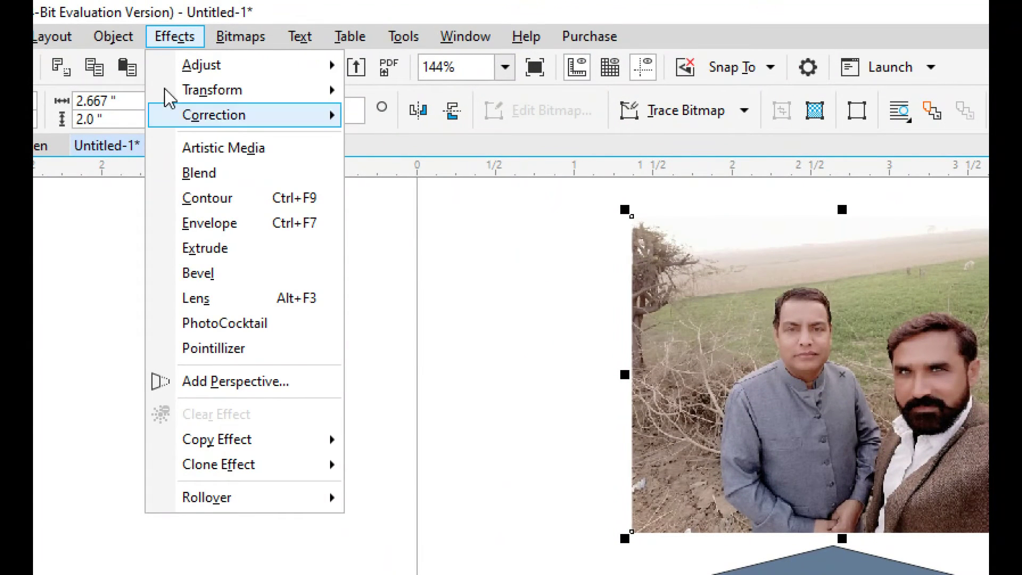
left_click(308, 386)
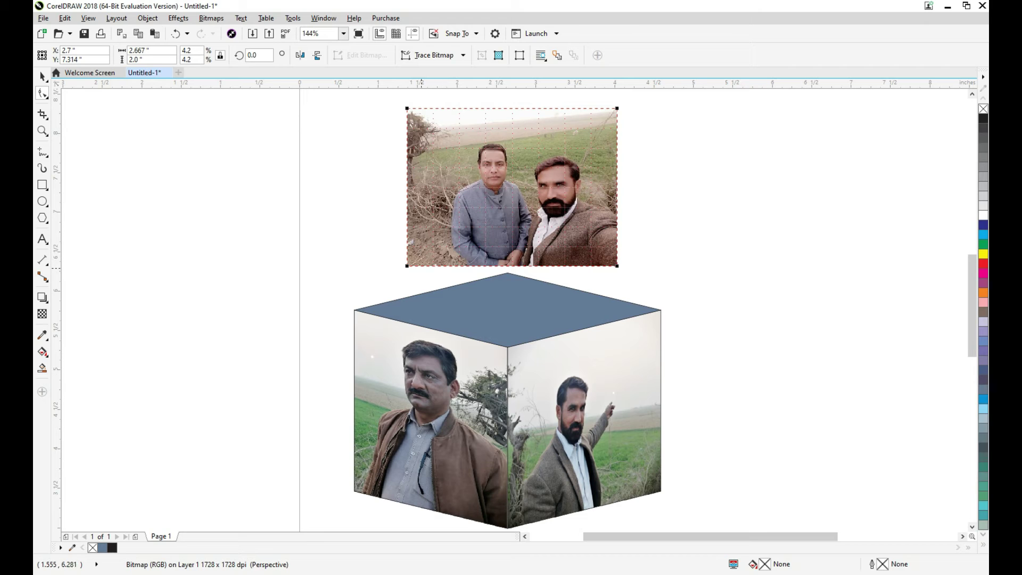
left_click_drag(407, 266, 353, 310)
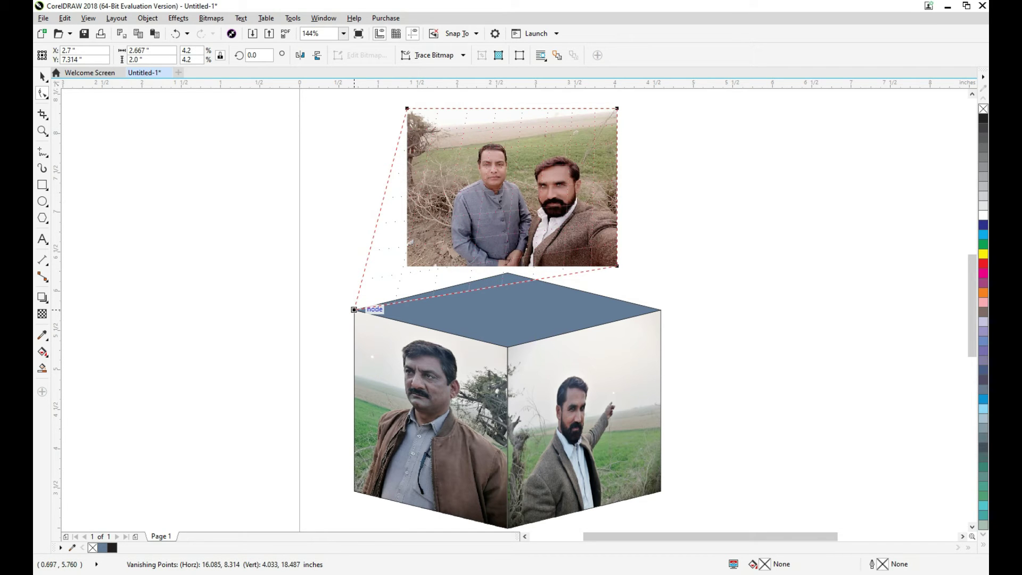
left_click_drag(354, 309, 354, 309)
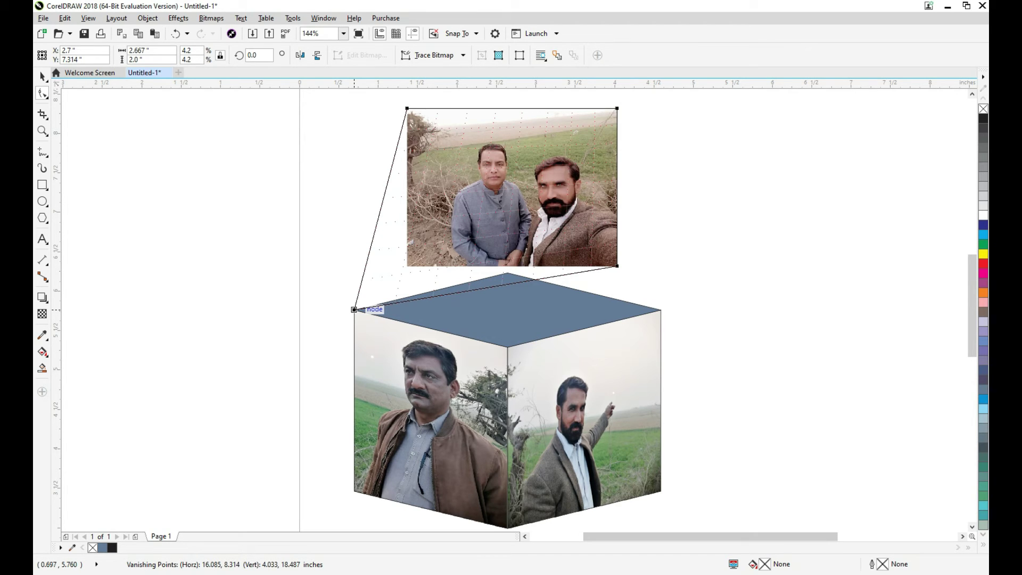
left_click_drag(616, 265, 507, 346)
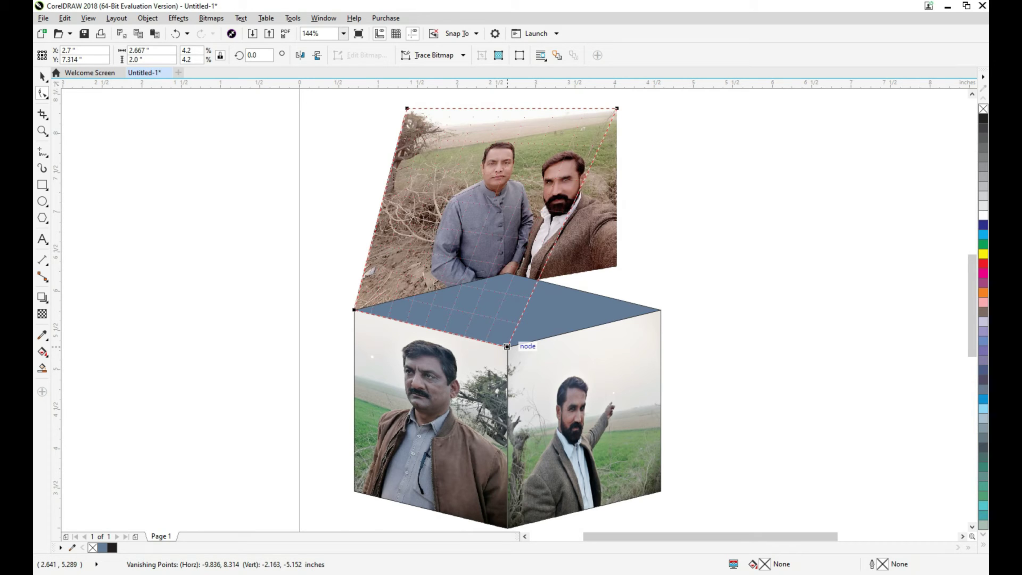
left_click_drag(507, 346, 507, 346)
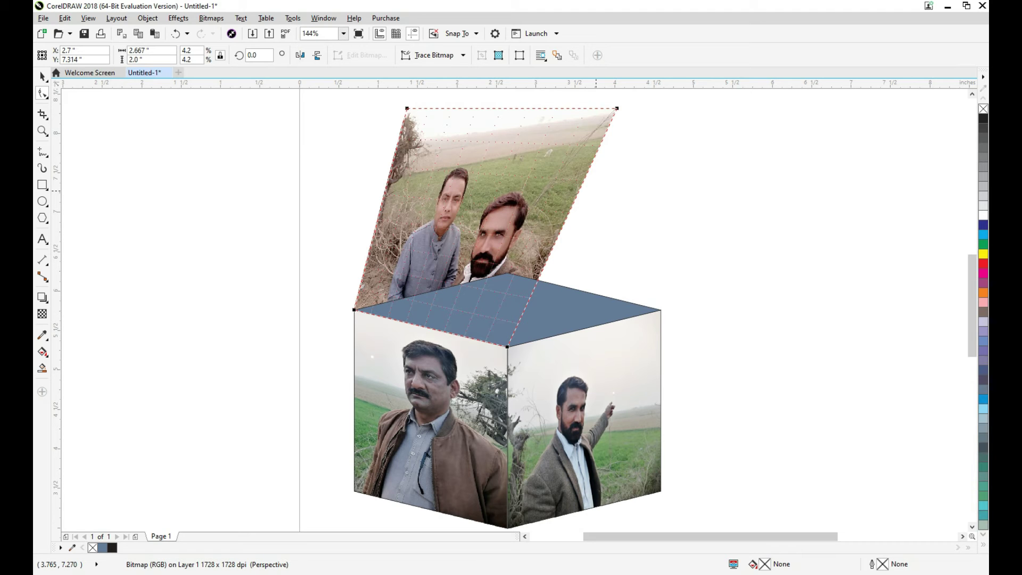
Snap the two upper corners of the two-men photo to the right and back corners of the cube's top face.
left_click_drag(616, 108, 661, 309)
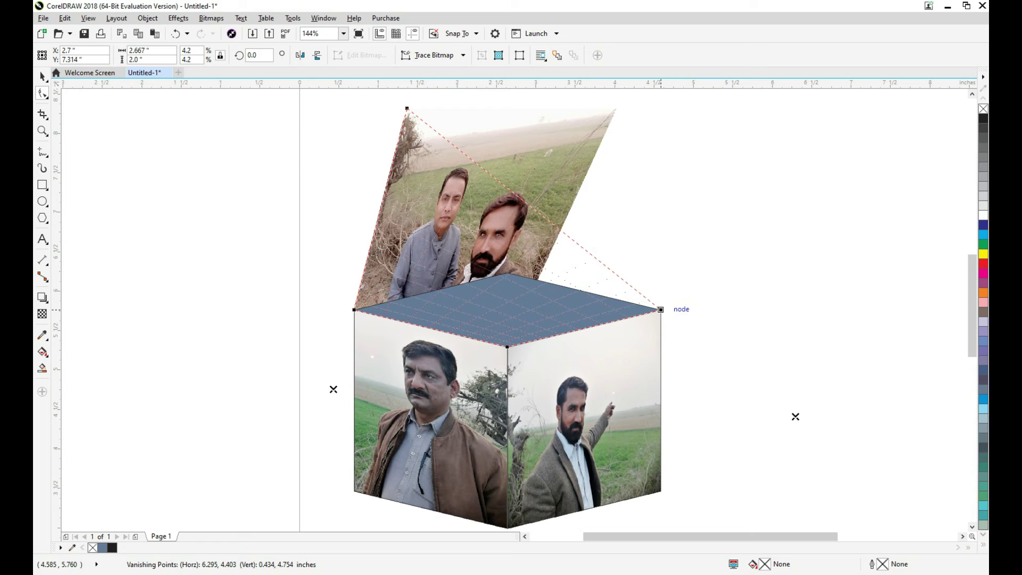
left_click_drag(660, 309, 660, 310)
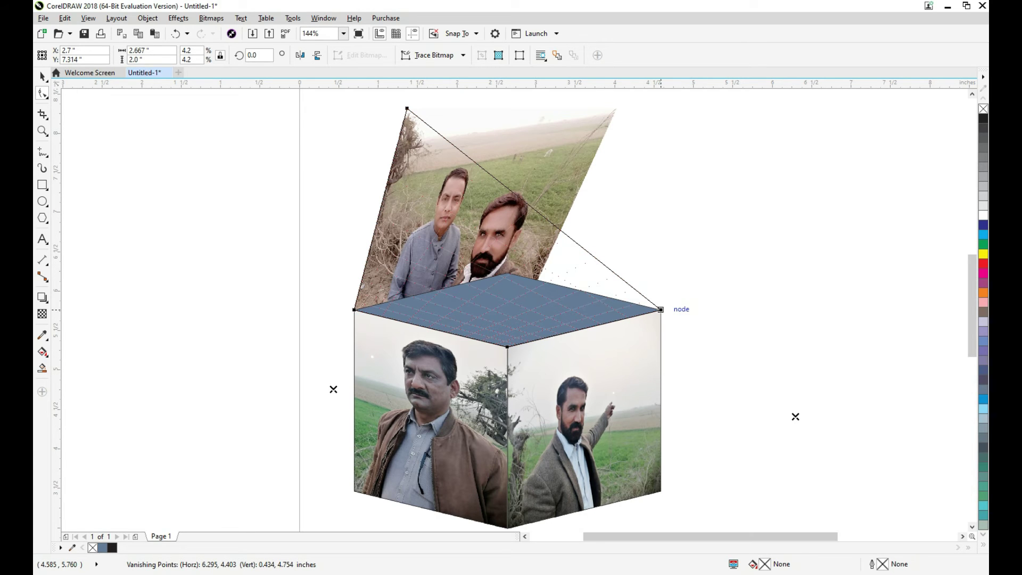
left_click_drag(408, 108, 507, 272)
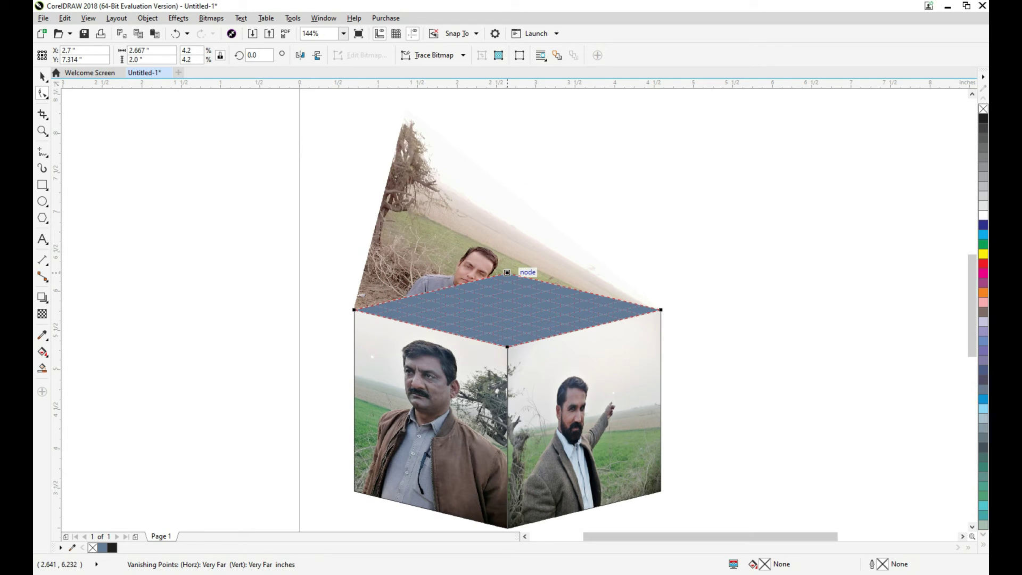
left_click_drag(507, 272, 507, 272)
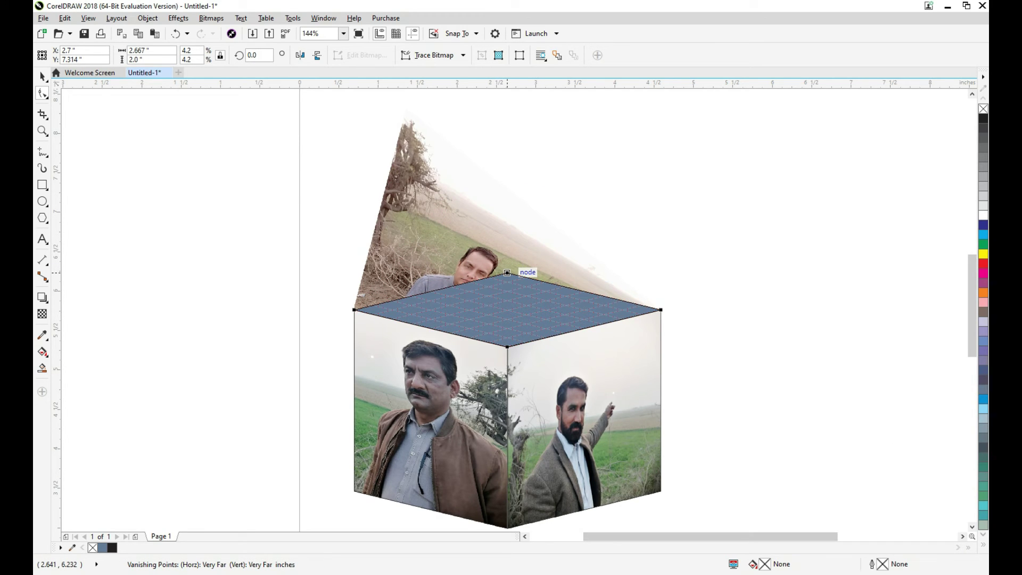
key("space")
Remove the blue-grey fill from the cube's top face, keeping its outline.
left_click(502, 312)
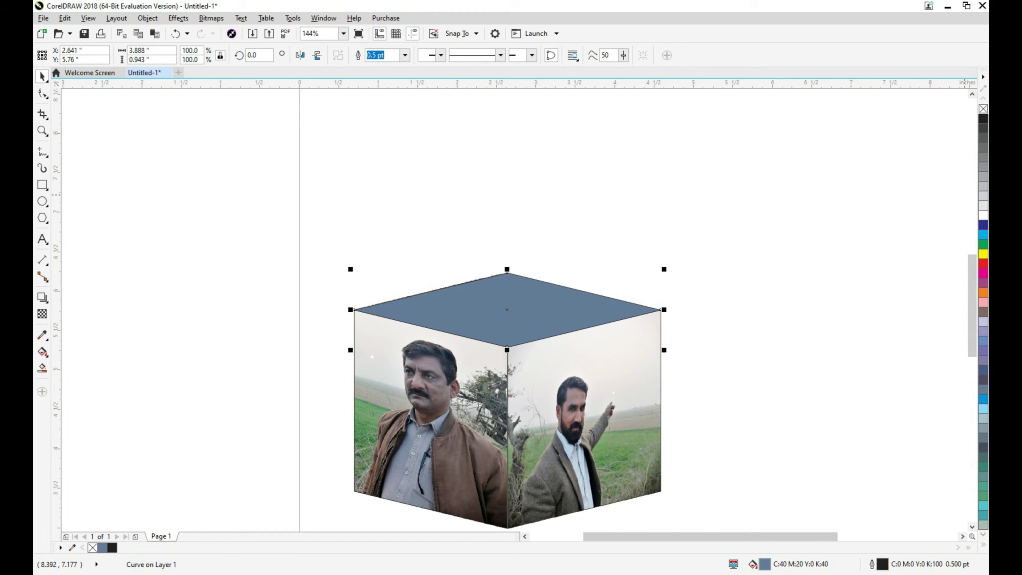
left_click(983, 109)
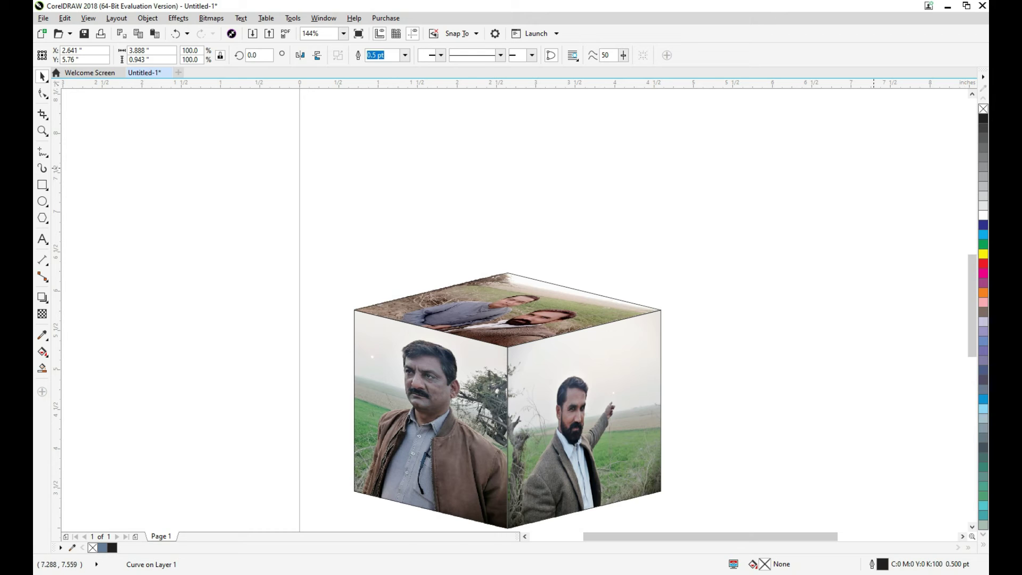
left_click(874, 168)
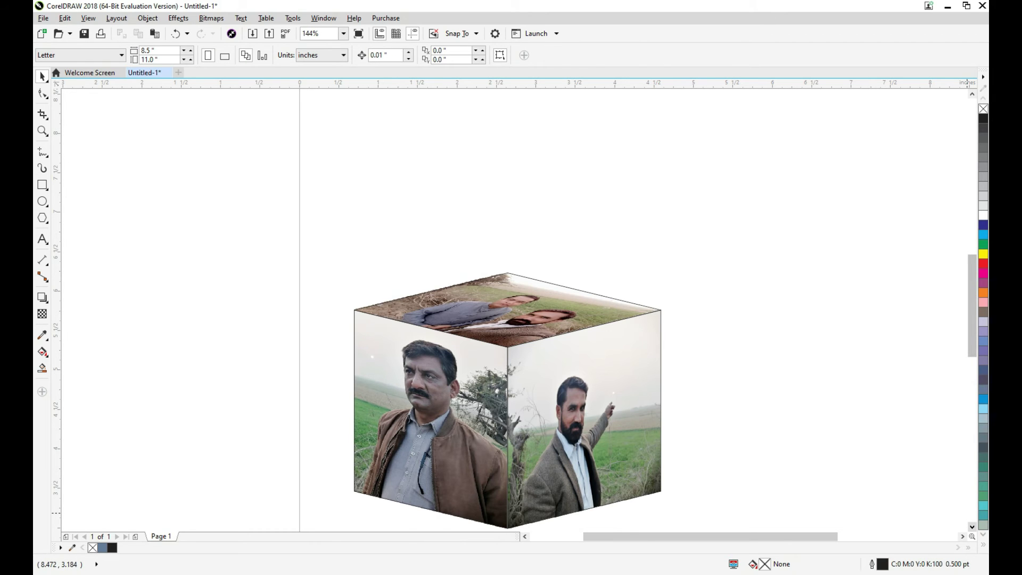
Add a drop shadow to the blue-grey diamond below the cube, offset about 0.2 in straight down.
scroll(507, 379, "down", 1)
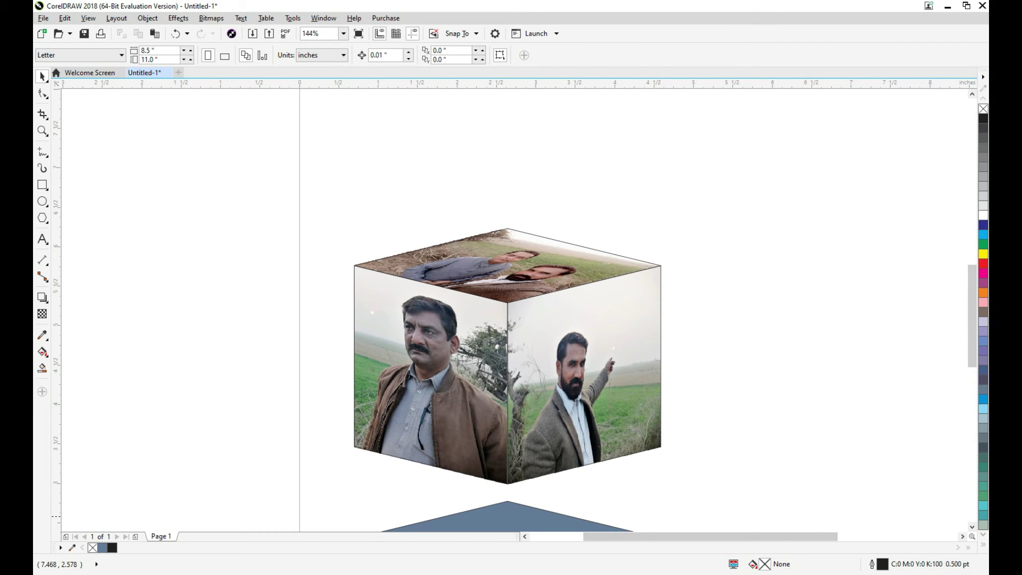
scroll(511, 309, "down", 3)
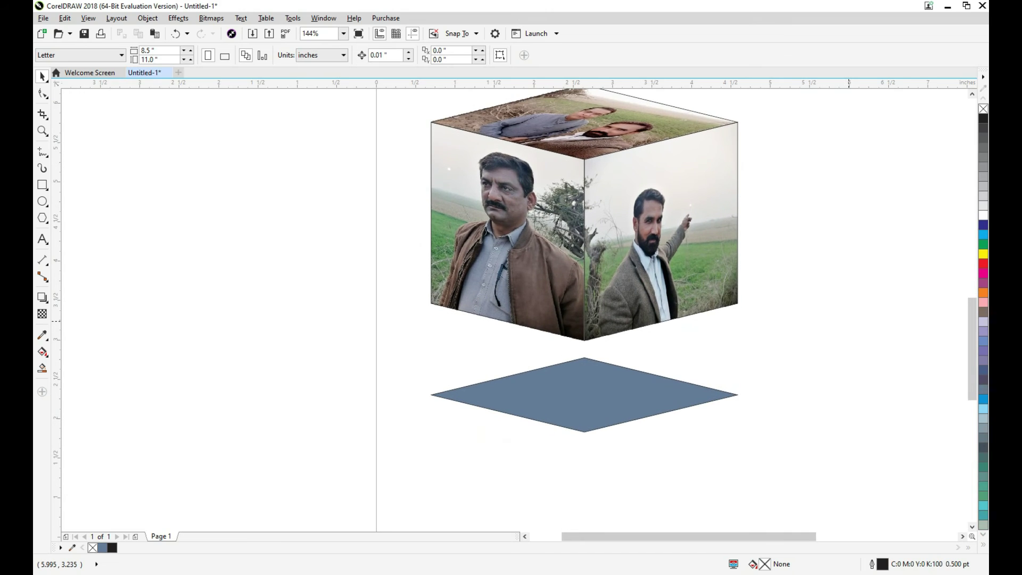
left_click(584, 394)
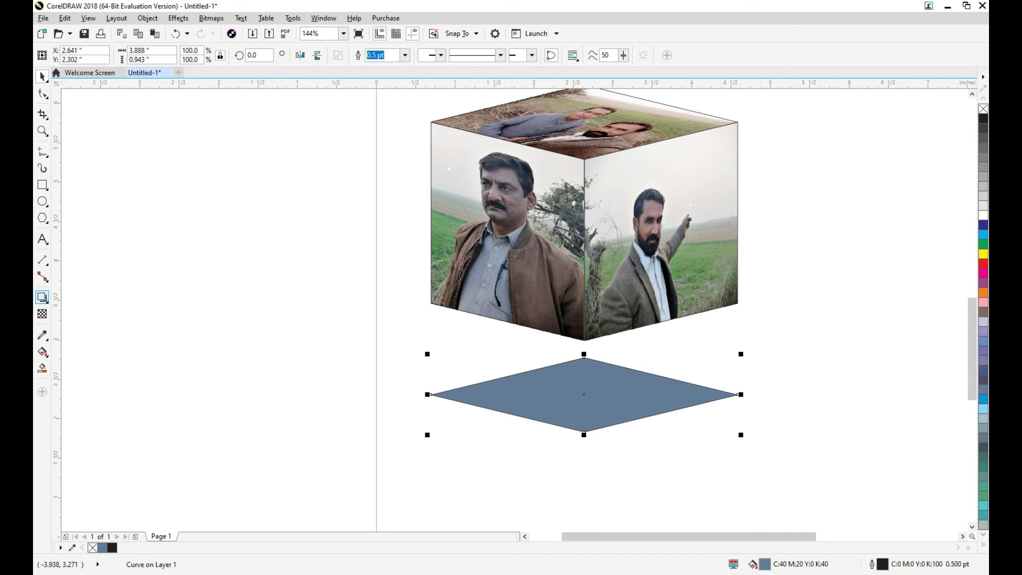
left_click(42, 297)
left_click(78, 297)
left_click_drag(584, 357, 585, 448)
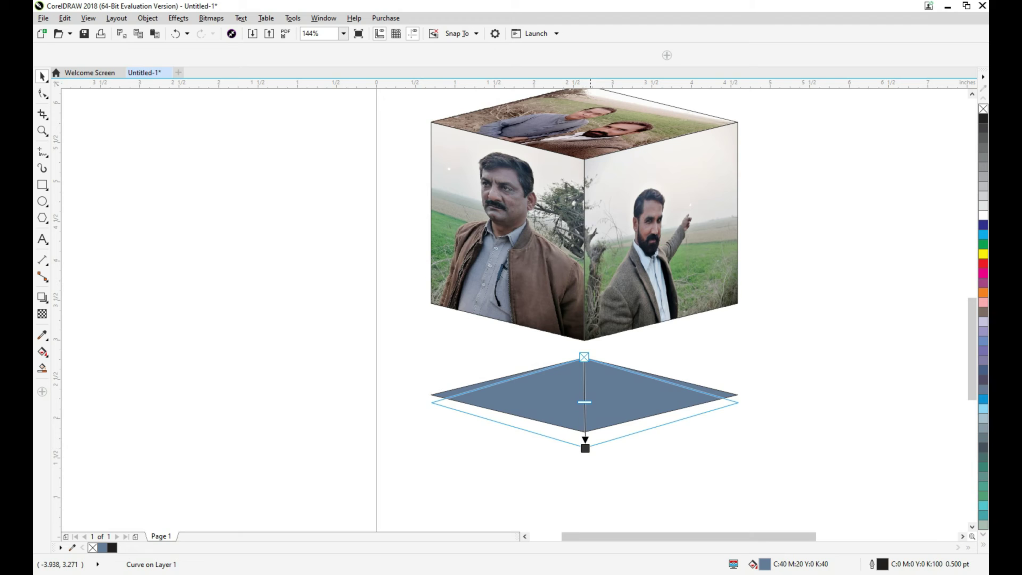
left_click_drag(585, 449, 584, 448)
left_click_drag(583, 357, 584, 394)
left_click_drag(585, 486, 584, 448)
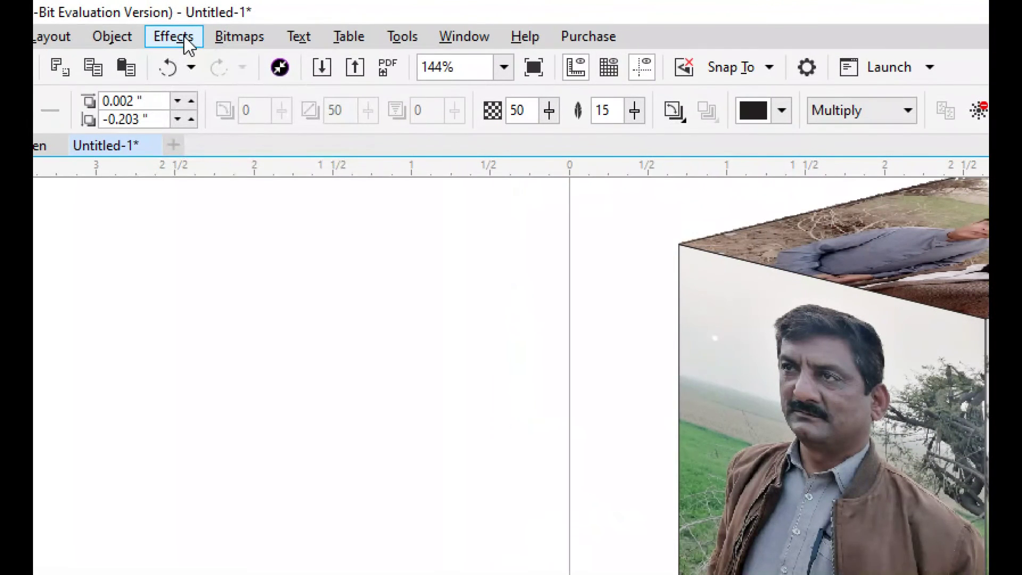
Break the drop shadow apart from the blue-grey diamond and delete the diamond.
left_click(187, 40)
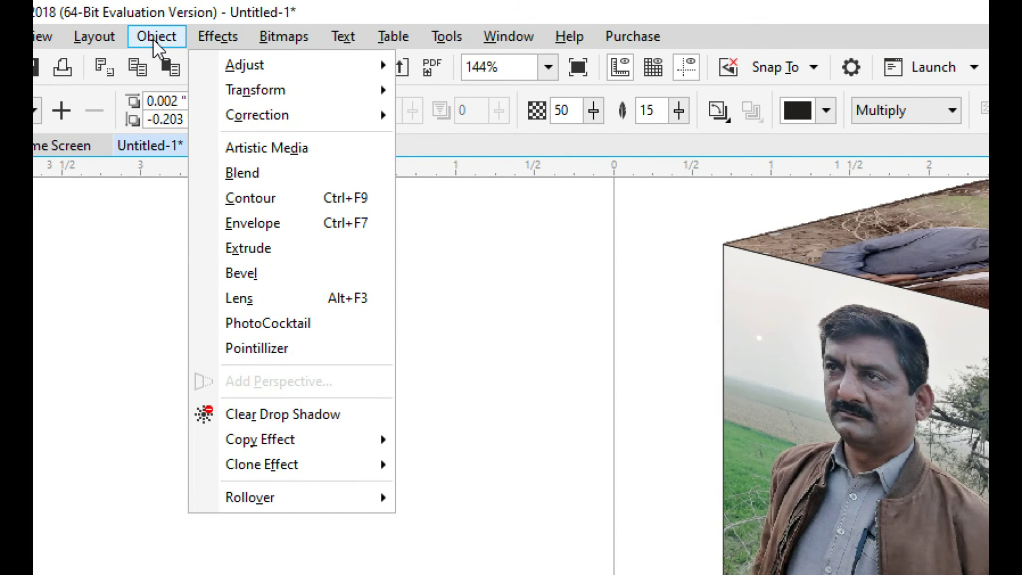
left_click(153, 41)
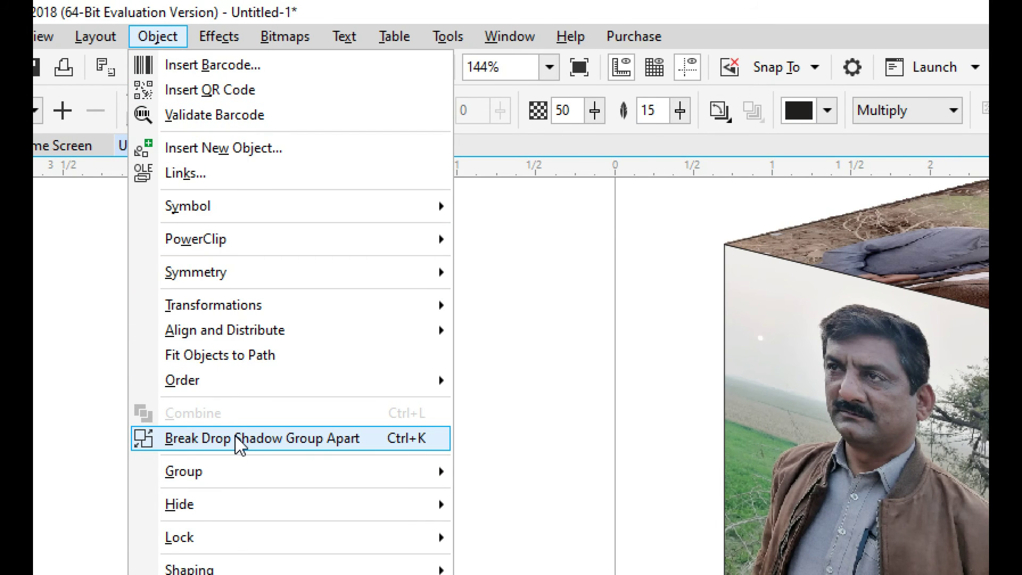
left_click(235, 437)
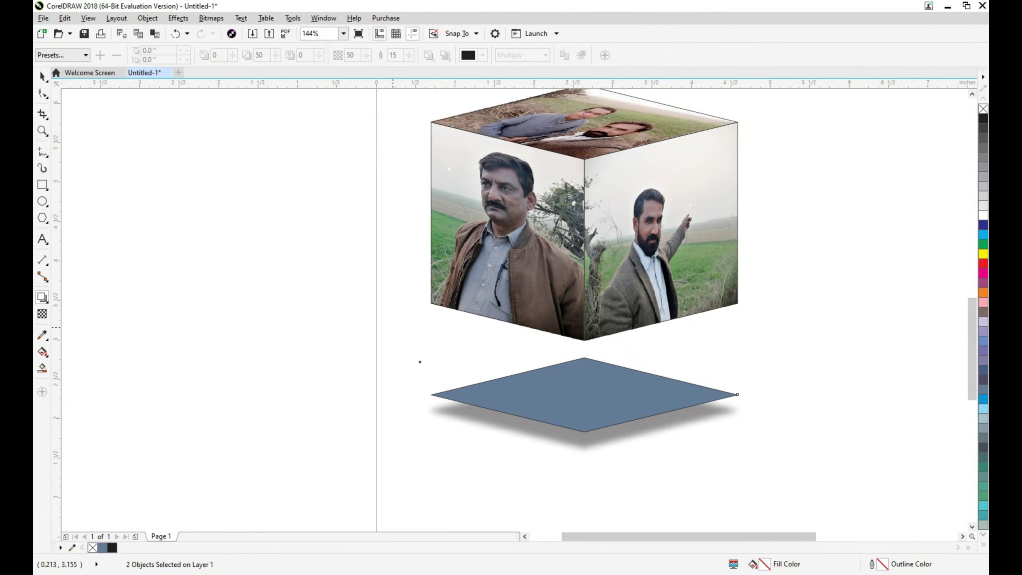
left_click(43, 77)
left_click(556, 394)
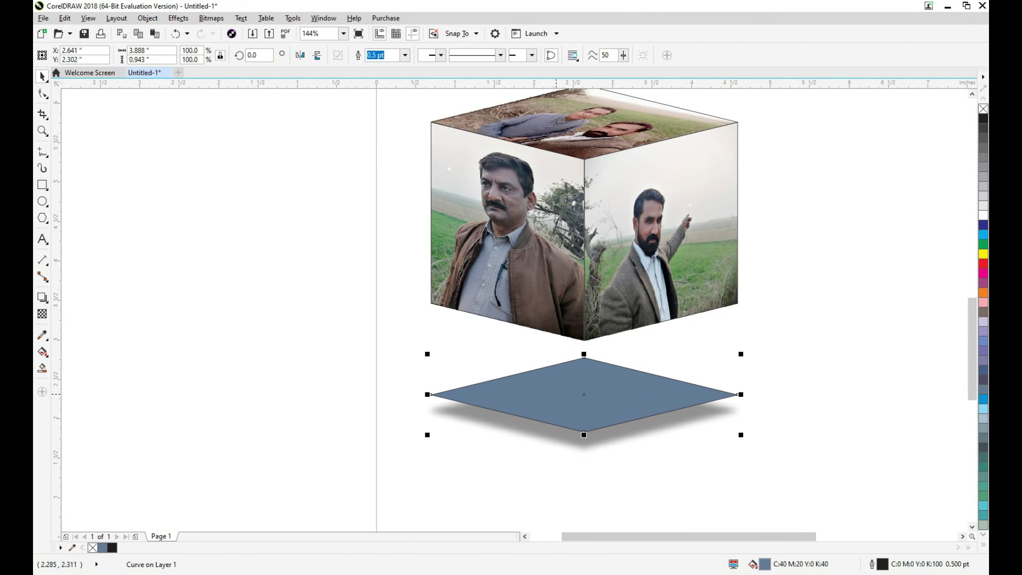
key("Delete")
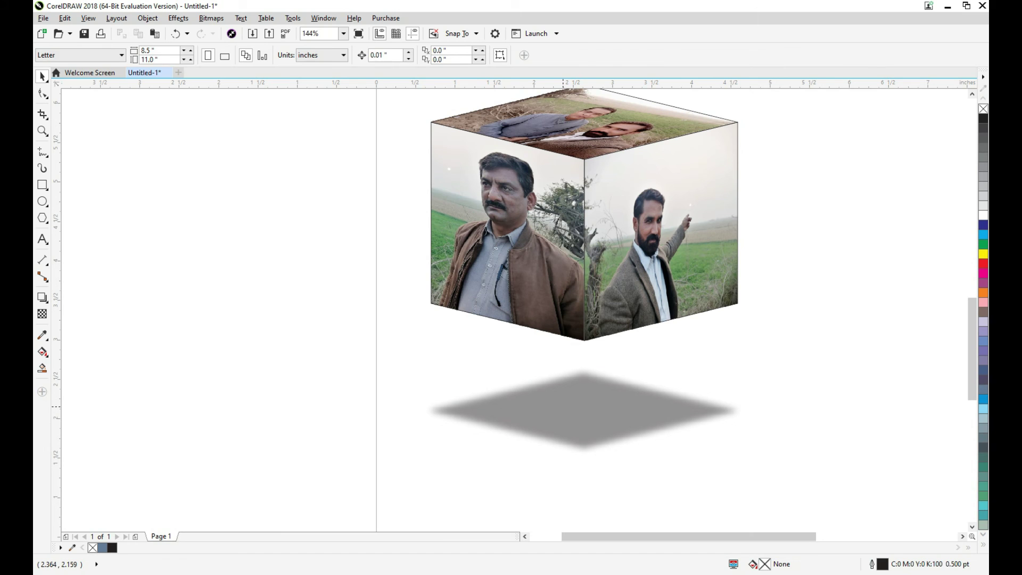
Send the separated shadow to the back of the page and move it up beneath the cube, centred at about Y 3.25 in.
left_click(563, 407)
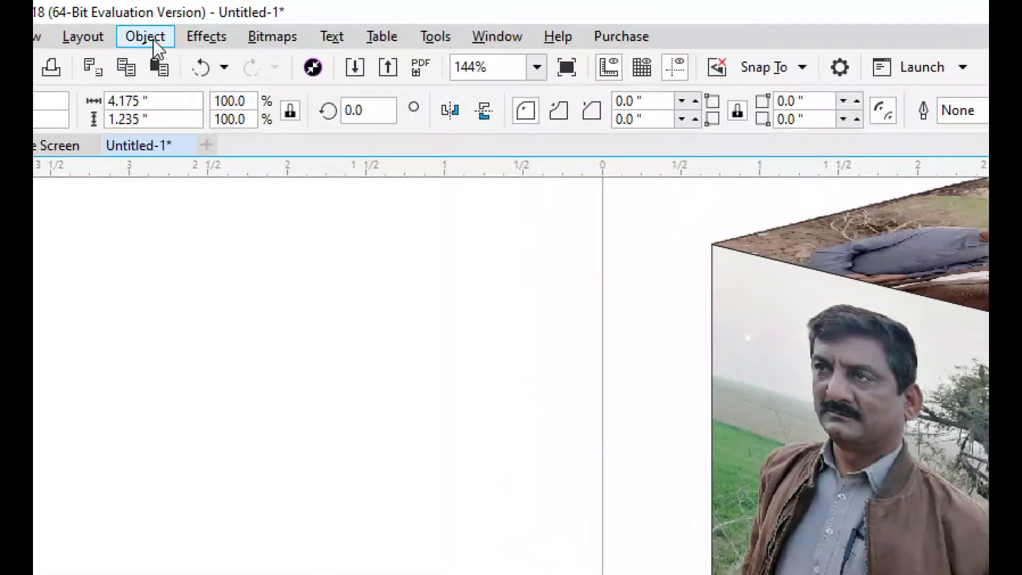
left_click(148, 19)
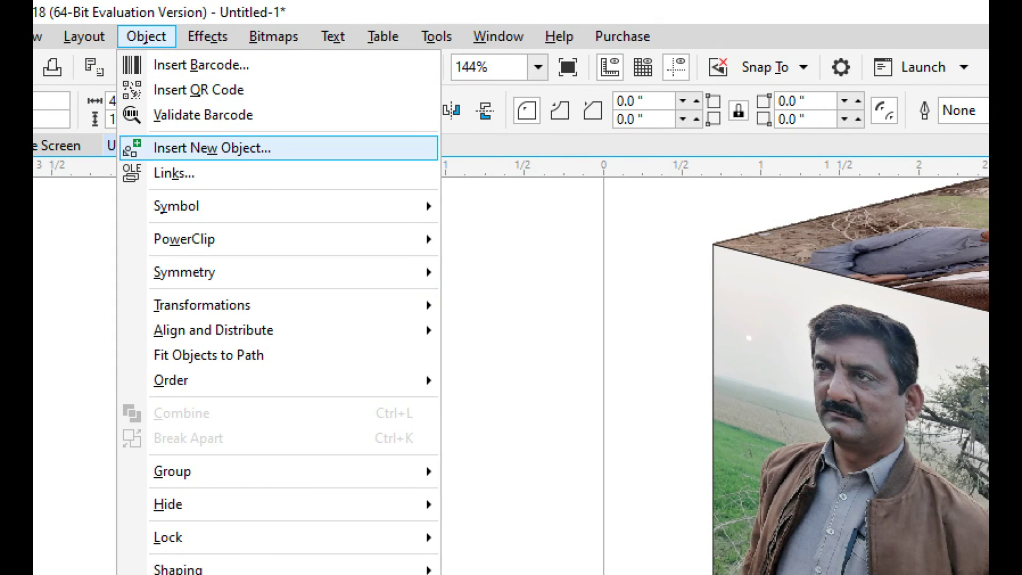
mouse_move(212, 379)
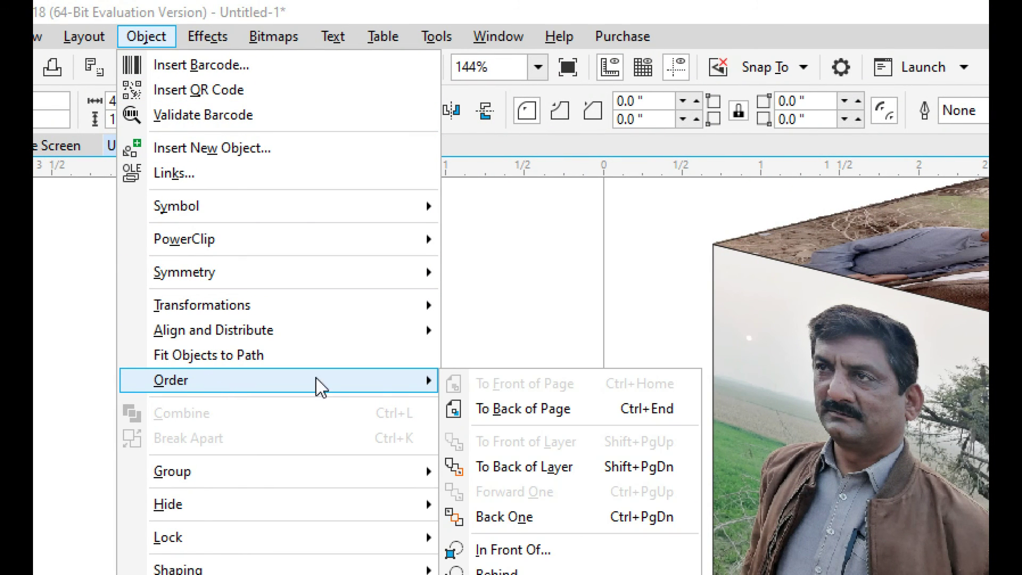
left_click(591, 419)
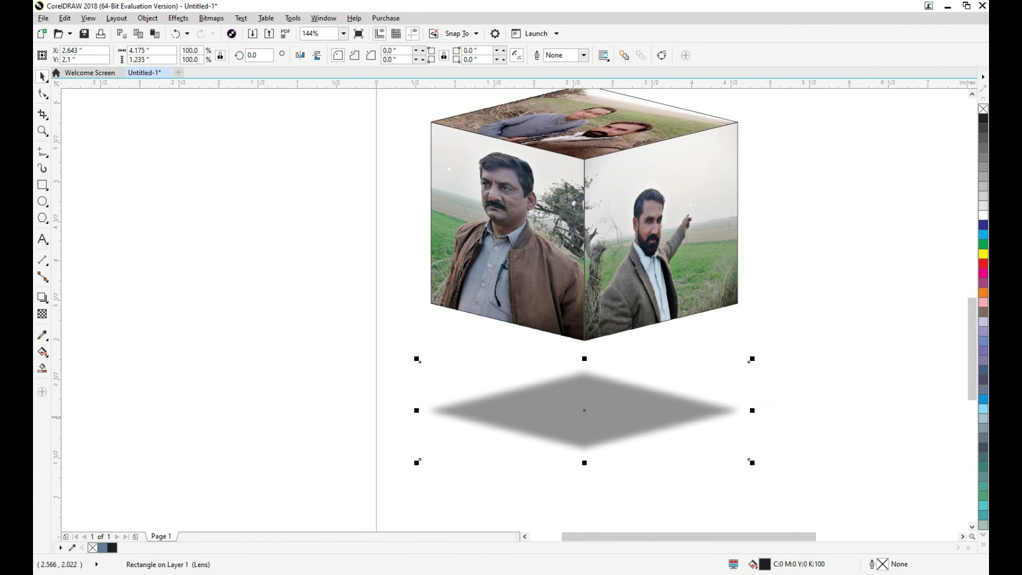
left_click_drag(584, 410, 586, 350)
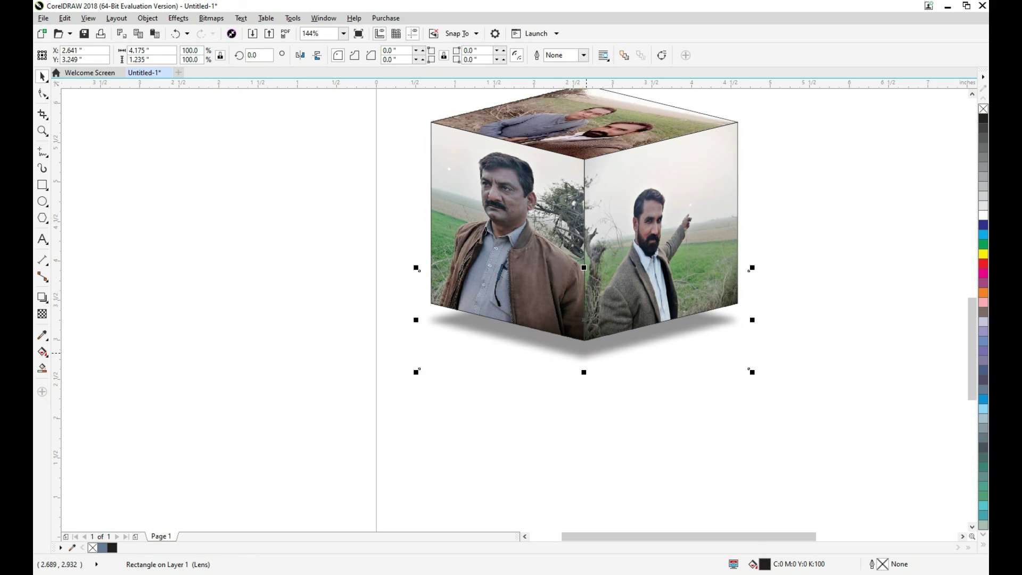
key("Escape")
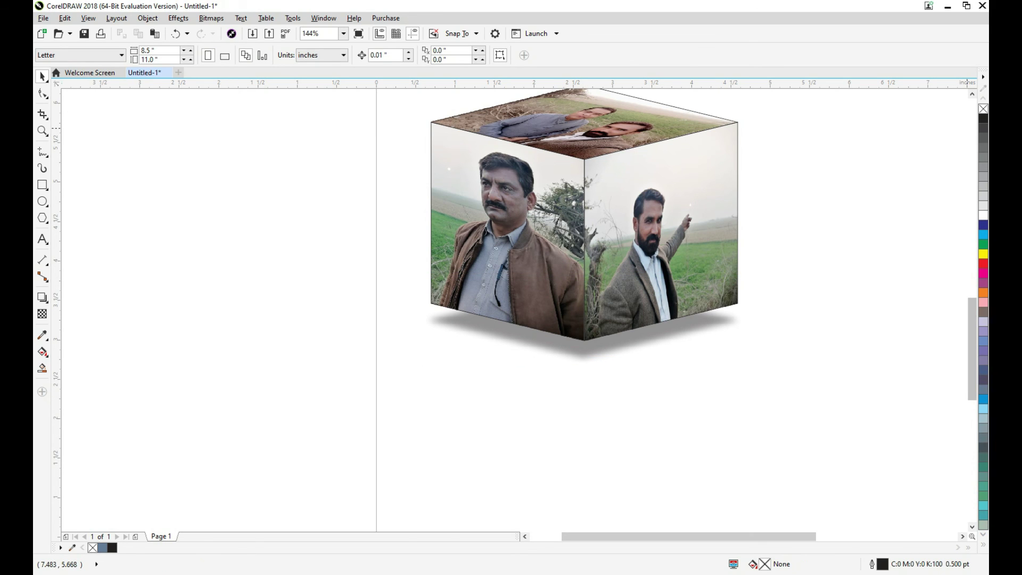
Group the whole photo cube with its shadow and centre the group on the page.
left_click(972, 95)
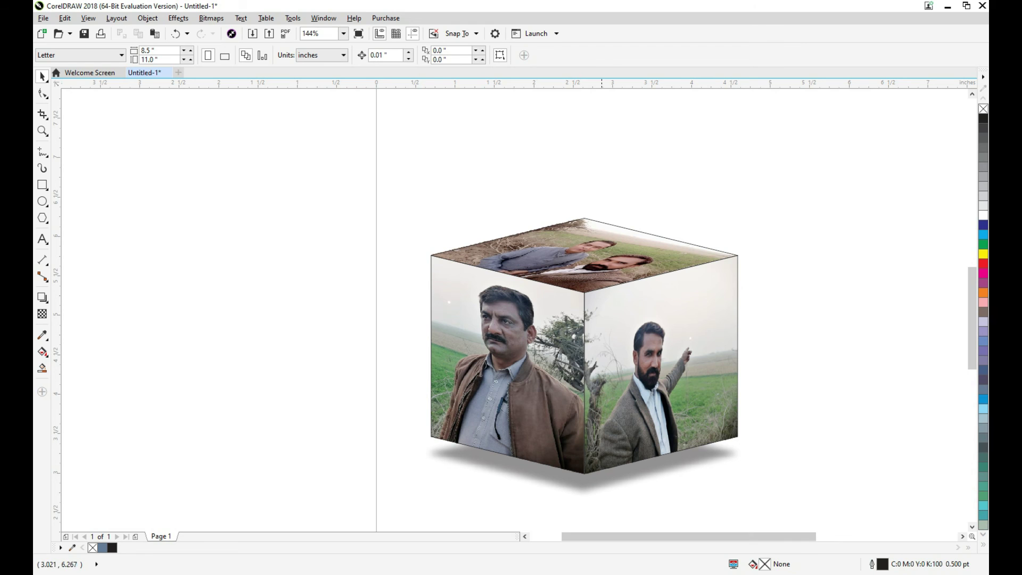
left_click_drag(389, 160, 766, 503)
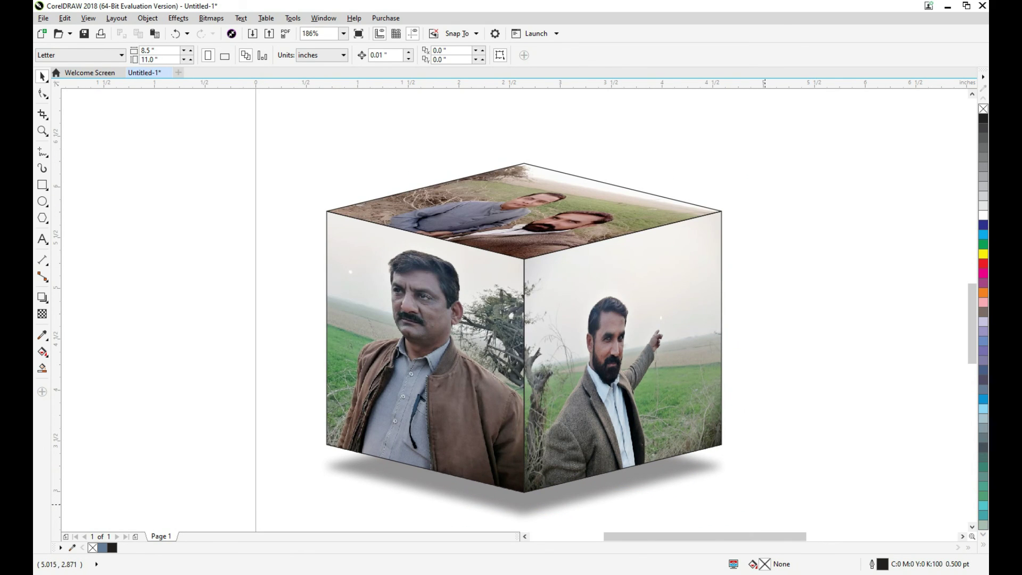
left_click_drag(262, 114, 788, 445)
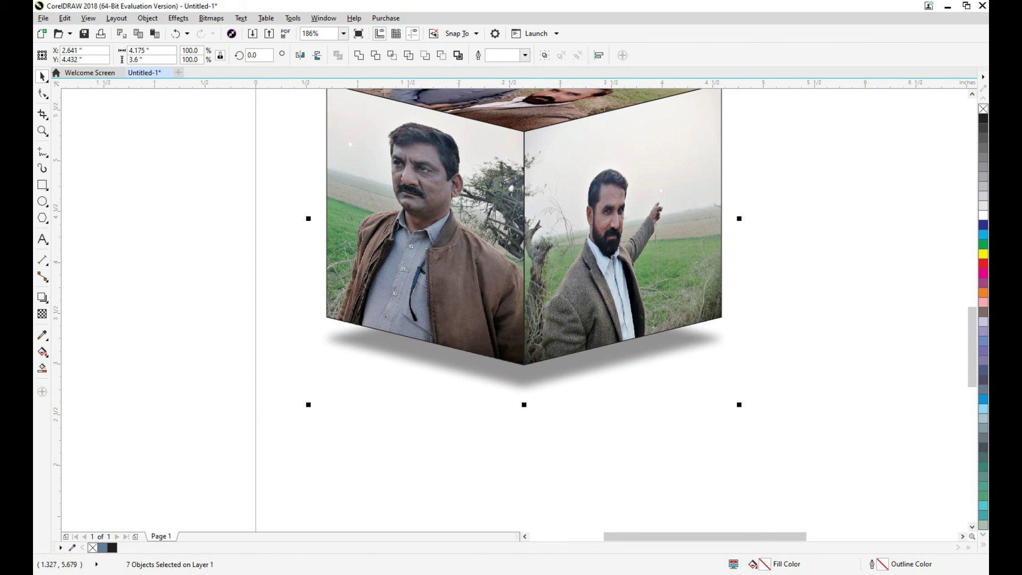
key("ctrl+g")
key("p")
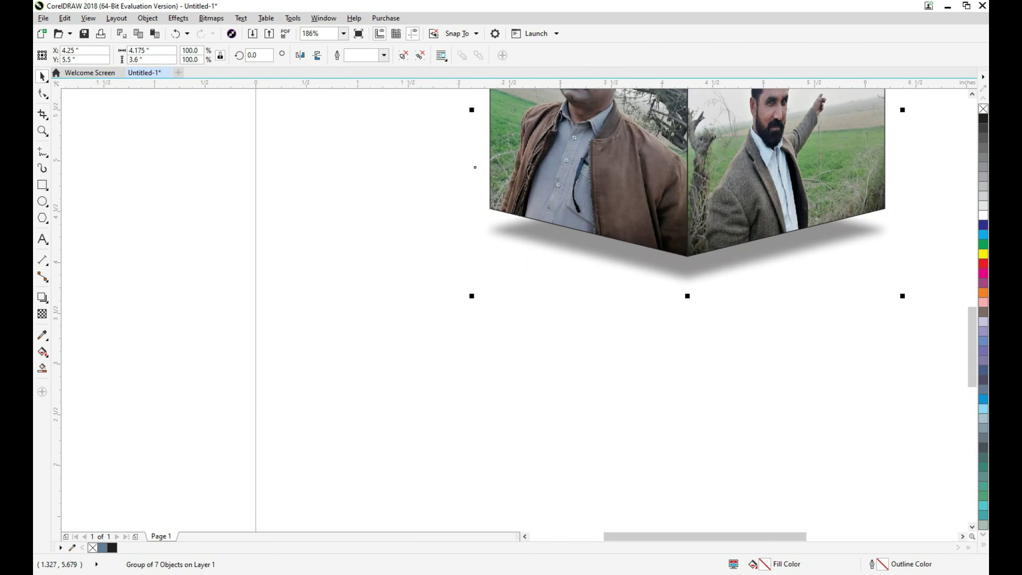
key("shift+F2")
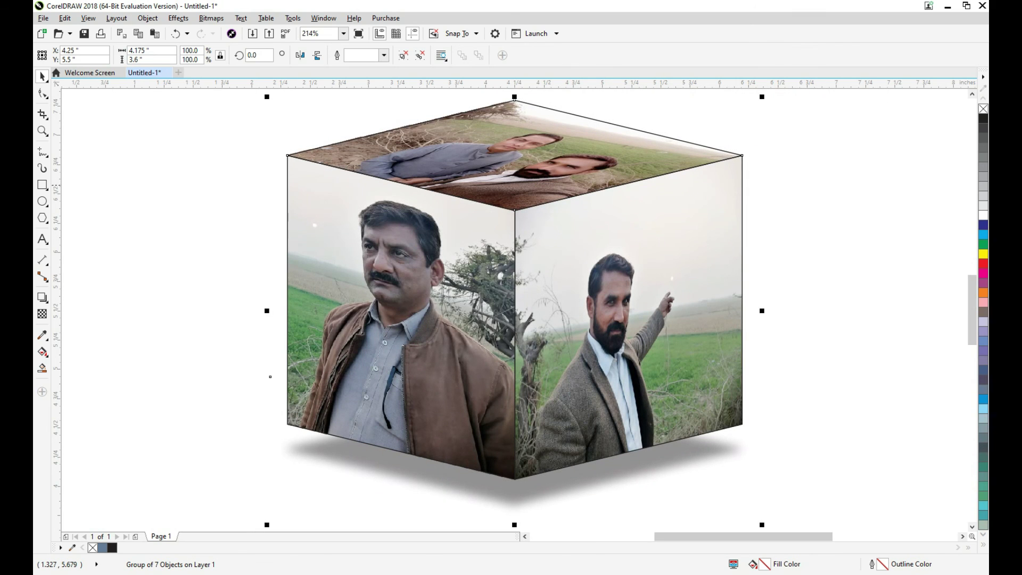